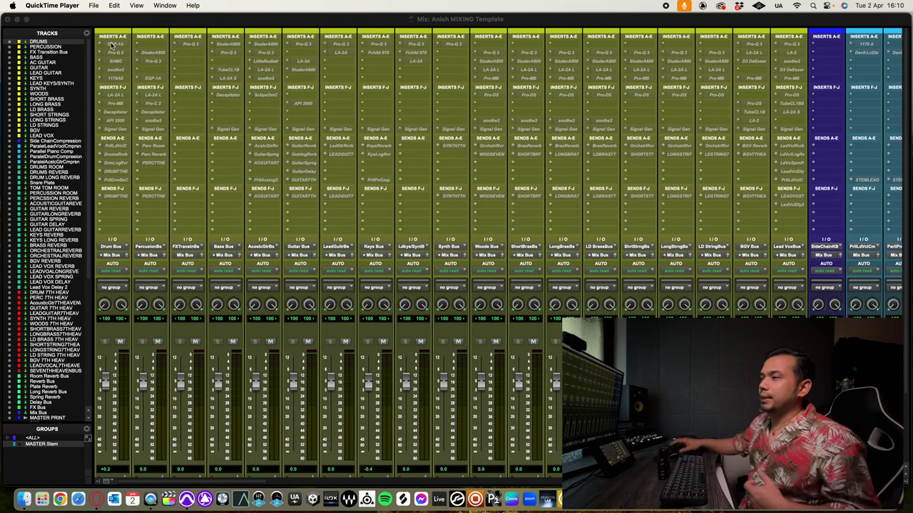
Open the I/O Setup and examine the full list of named stereo busses and their output mappings, then close it
scroll(145, 173, "down", 3)
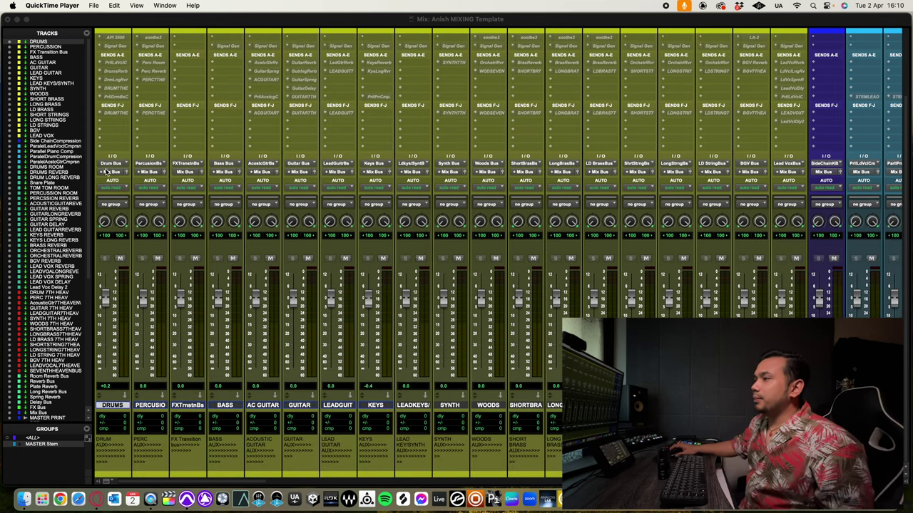
left_click(123, 162)
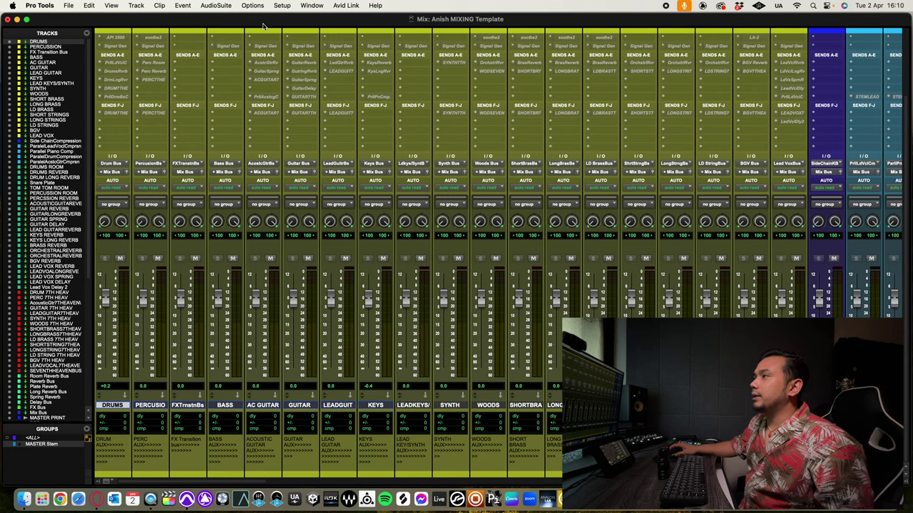
left_click(281, 6)
left_click(279, 66)
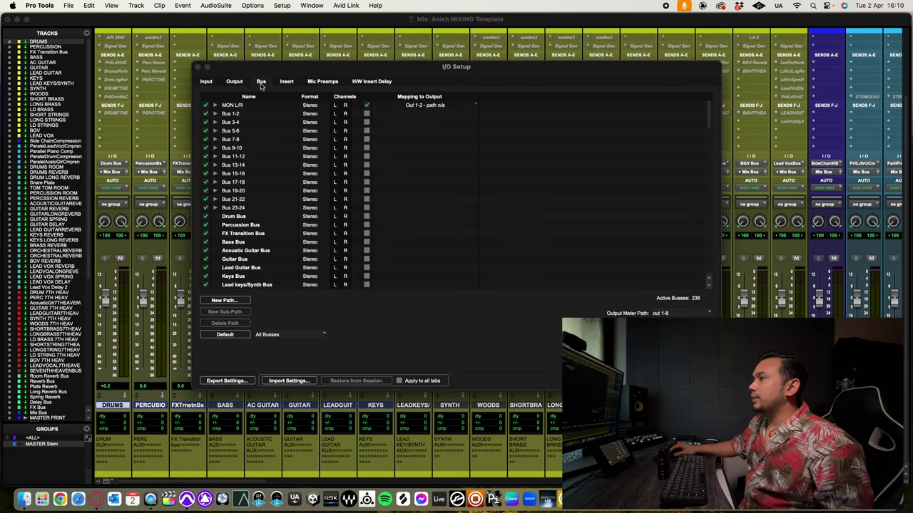
scroll(263, 226, "down", 1)
scroll(244, 240, "down", 10)
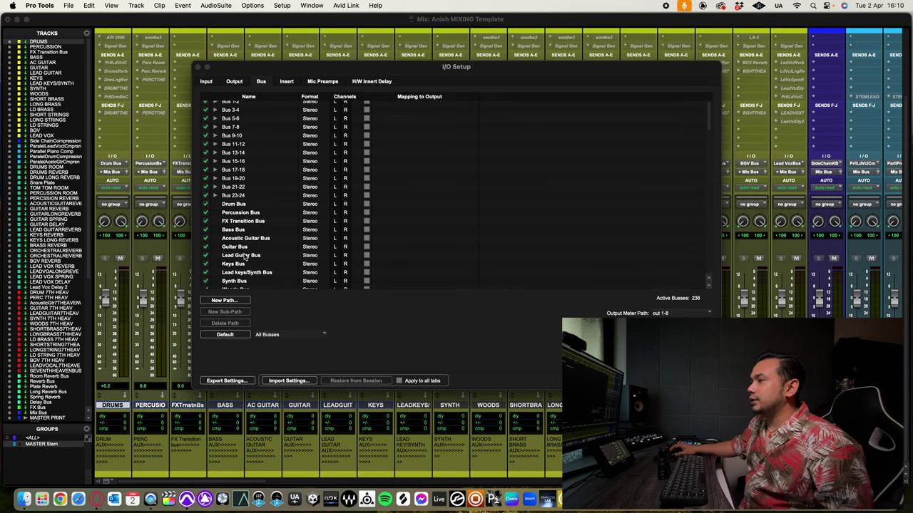
scroll(245, 257, "down", 10)
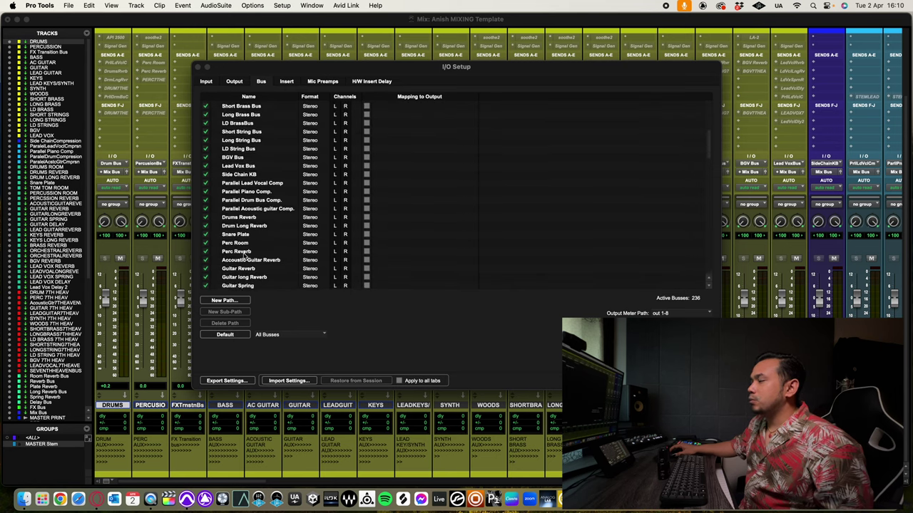
scroll(245, 257, "down", 10)
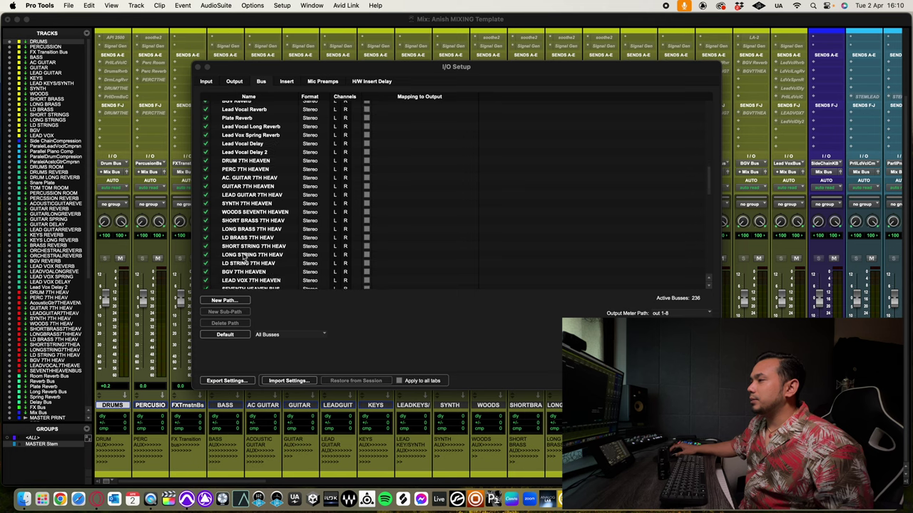
scroll(244, 258, "down", 4)
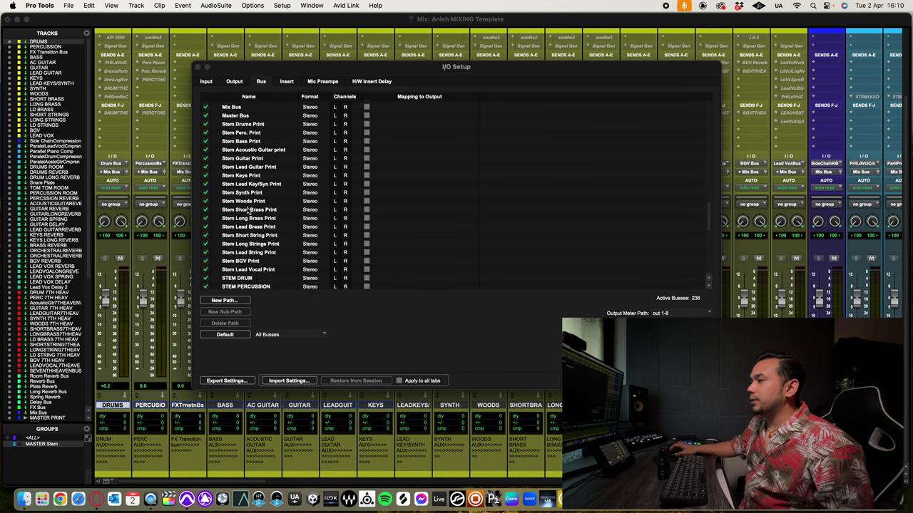
scroll(271, 231, "down", 12)
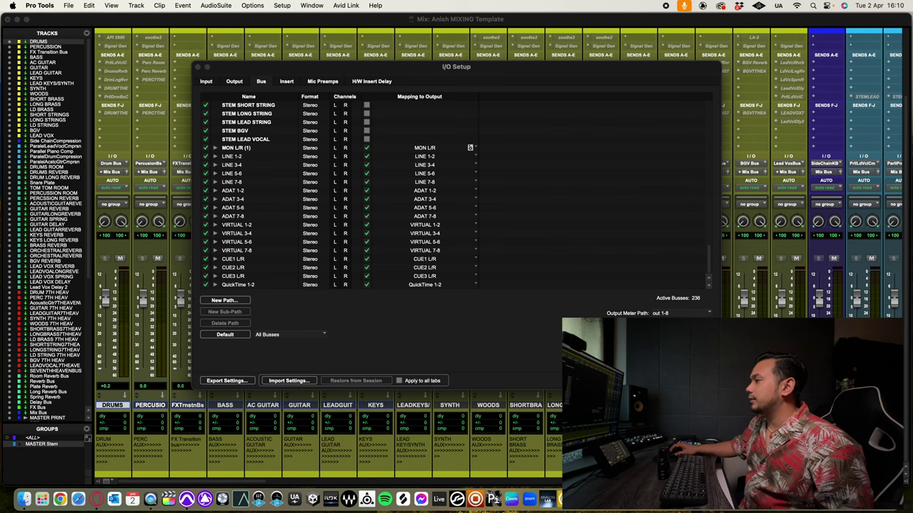
key("Return")
Examine the reverb and delay aux channels in the mixer, including their bus routing, comments and insert plug-ins
left_click_drag(243, 482, 389, 482)
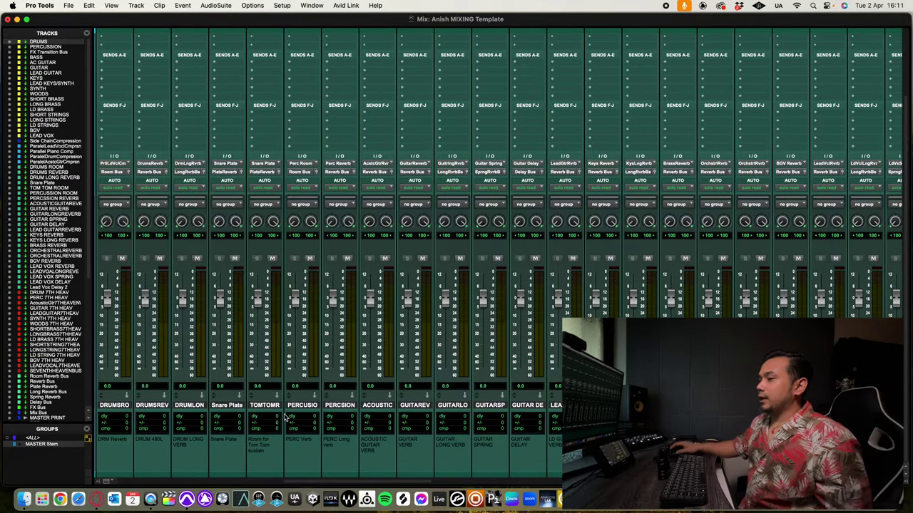
scroll(319, 486, "left", 1)
scroll(318, 486, "left", 3)
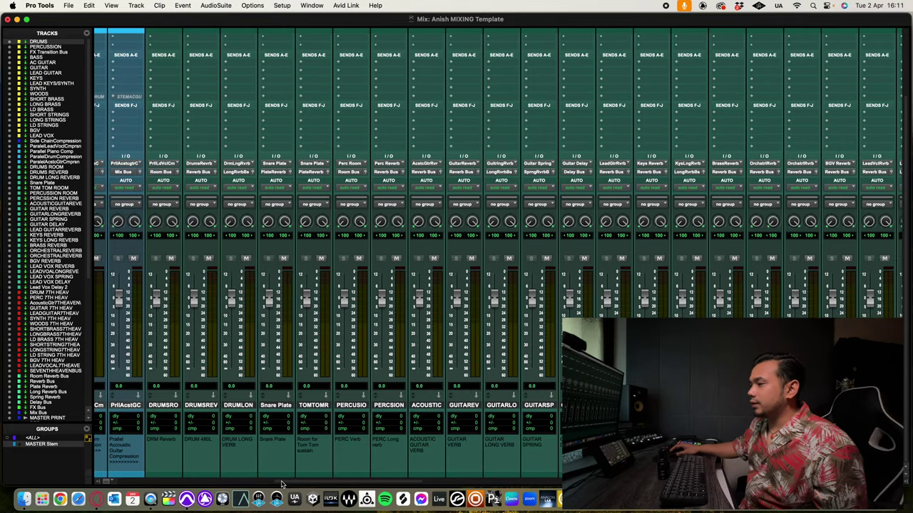
scroll(282, 485, "right", 3)
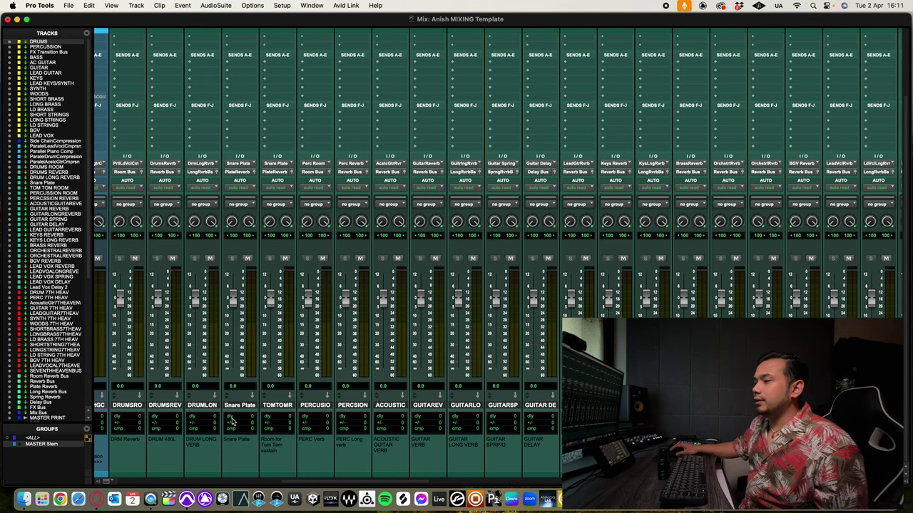
scroll(307, 484, "right", 5)
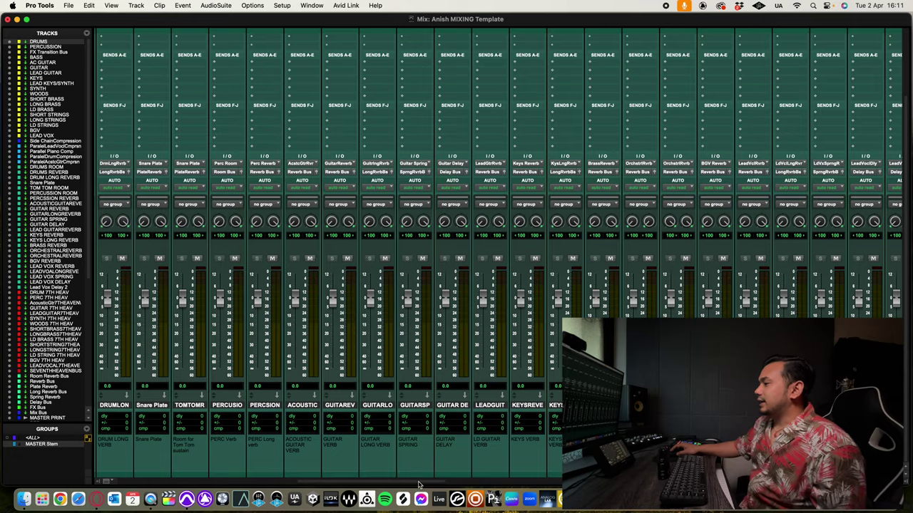
left_click_drag(419, 486, 443, 484)
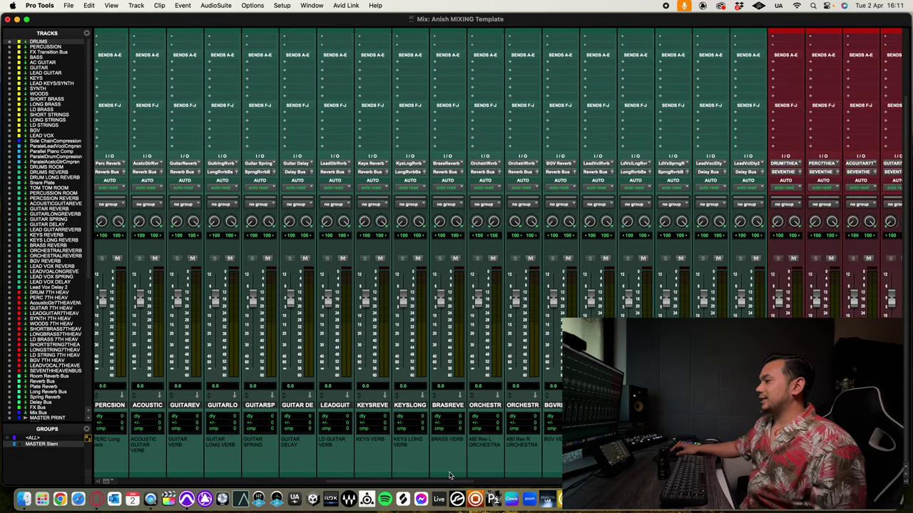
key("alt+super+i")
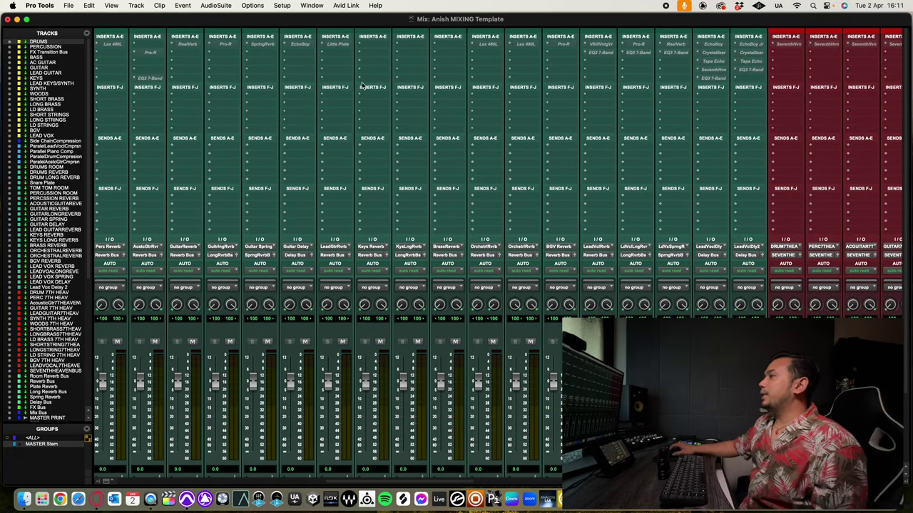
scroll(492, 435, "down", 3)
scroll(421, 476, "up", 3)
Activate the Seventh Heaven insert on the DRUM 7TH HEAV channel, inspect its reverb settings, and make it inactive again
left_click_drag(417, 482, 524, 481)
scroll(515, 285, "down", 3)
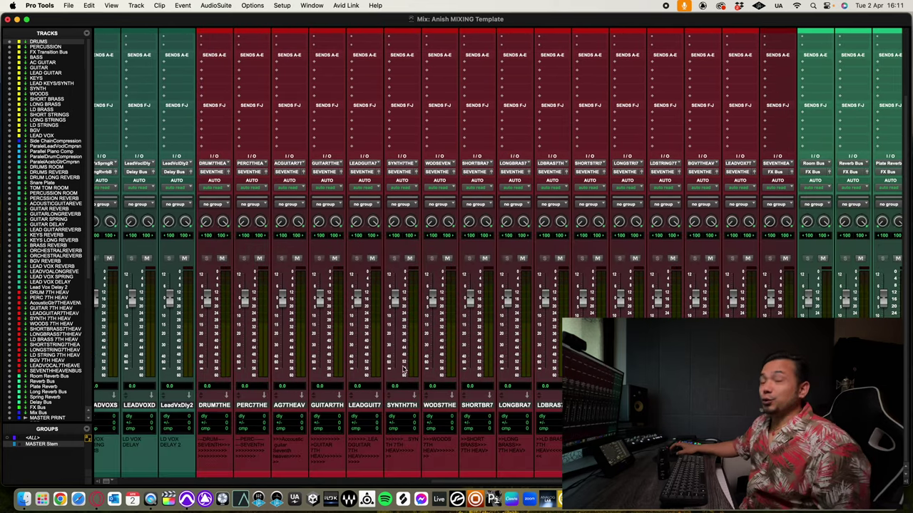
scroll(403, 375, "up", 3)
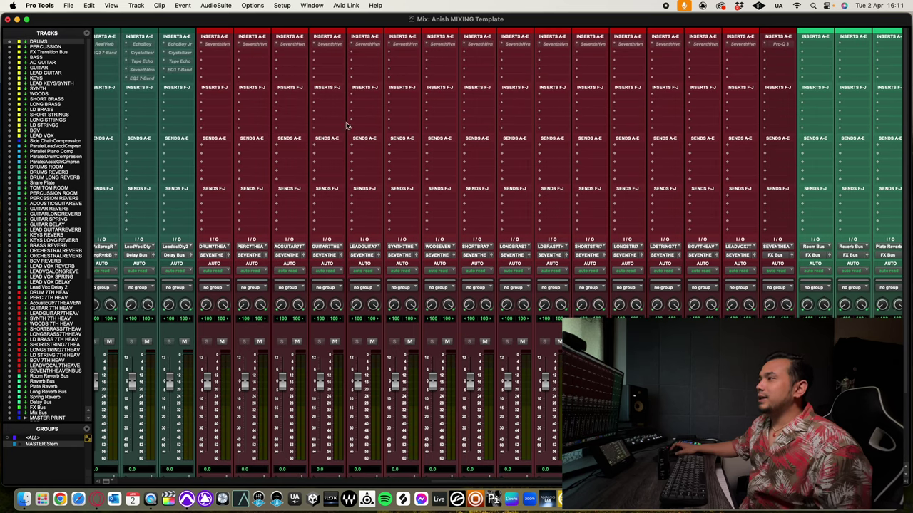
right_click(223, 46)
left_click(222, 53)
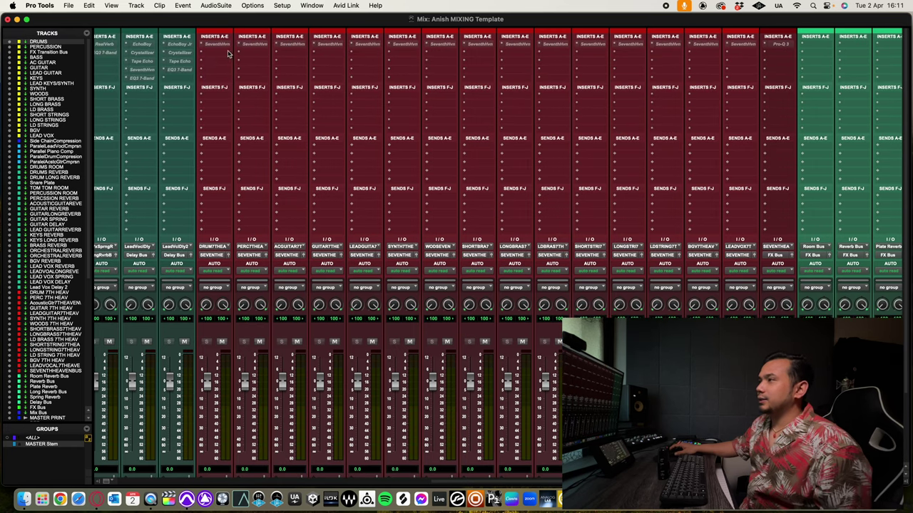
left_click(221, 46)
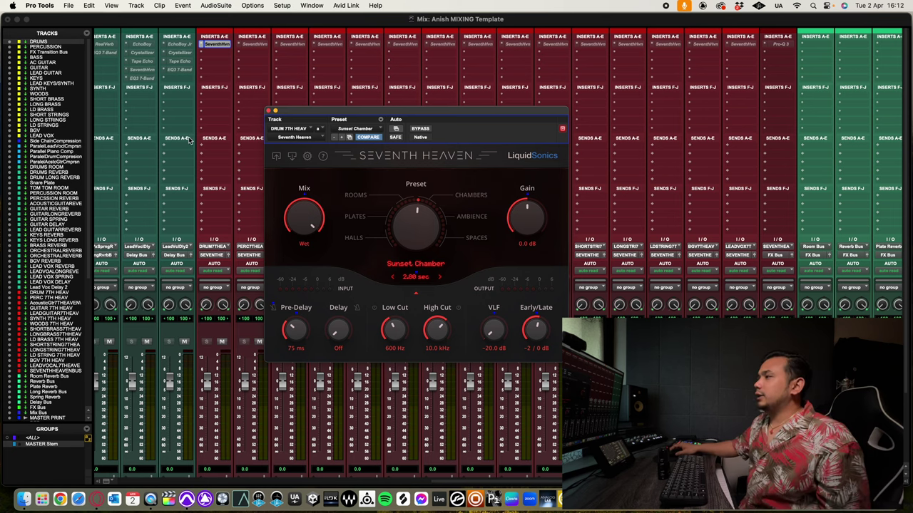
left_click(268, 111)
right_click(221, 45)
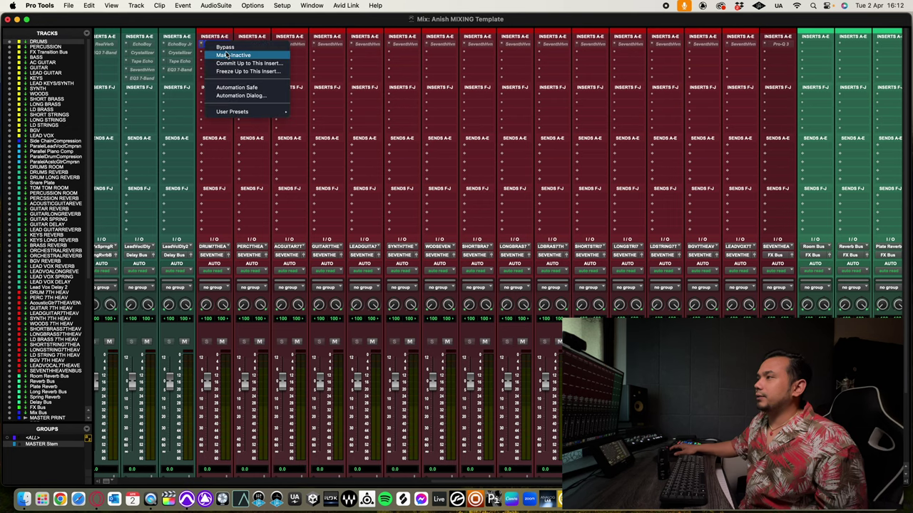
left_click(228, 54)
scroll(297, 480, "down", 5)
scroll(297, 481, "up", 5)
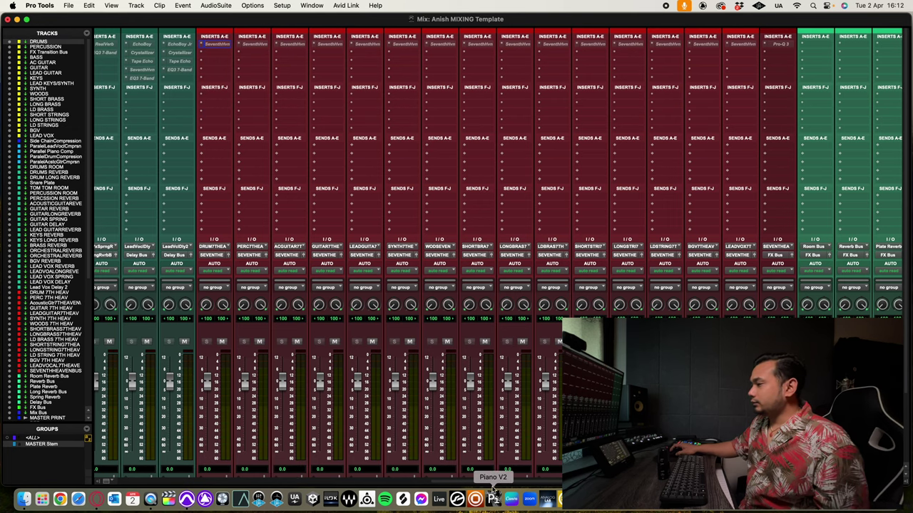
Survey how the individual effect returns feed the reverb, delay, FX, mix and master busses across the mixer
scroll(499, 482, "right", 4)
scroll(518, 482, "right", 10)
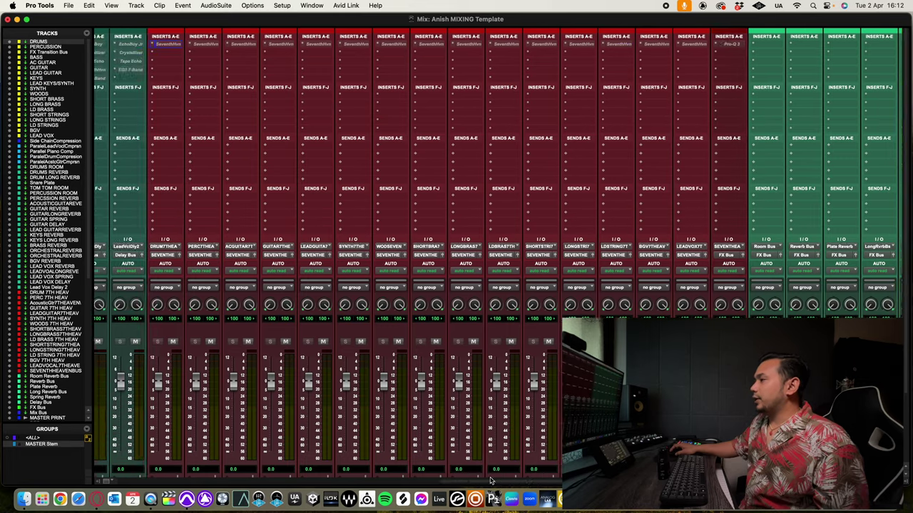
scroll(340, 478, "left", 1)
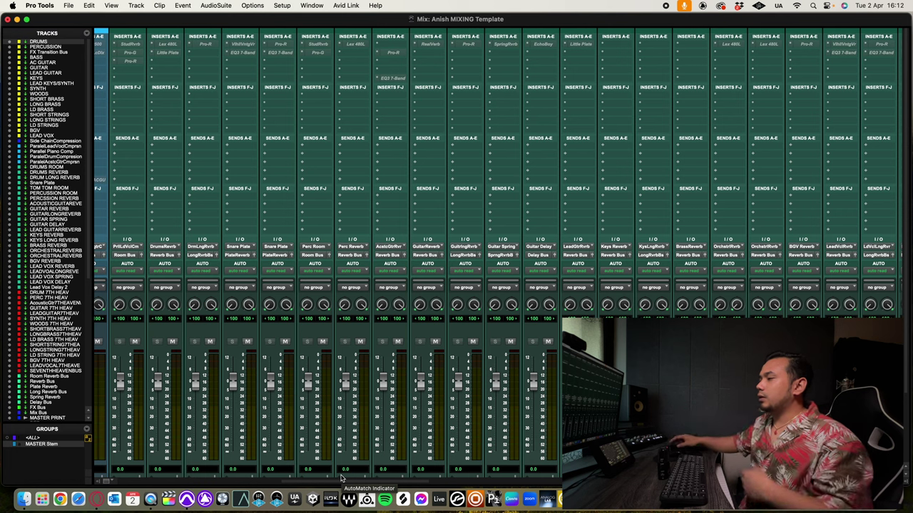
scroll(343, 476, "down", 3)
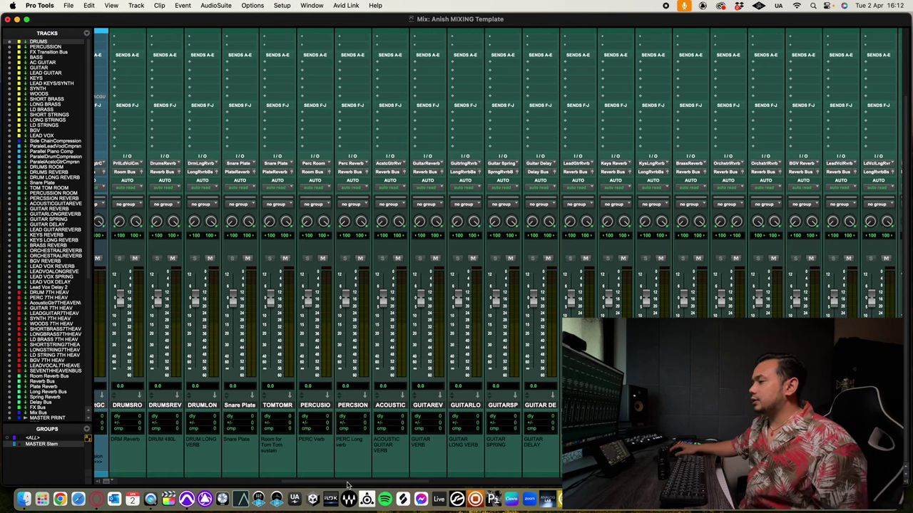
scroll(536, 478, "right", 10)
scroll(536, 477, "right", 5)
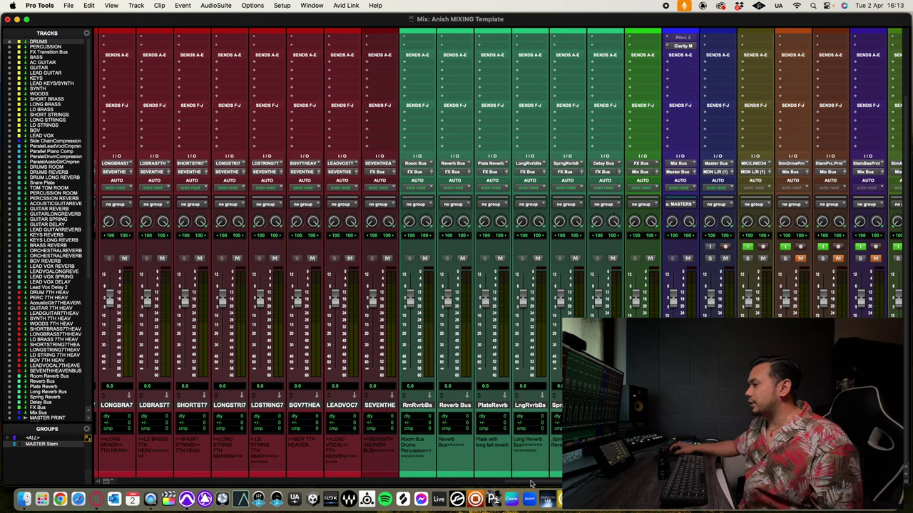
scroll(532, 484, "right", 5)
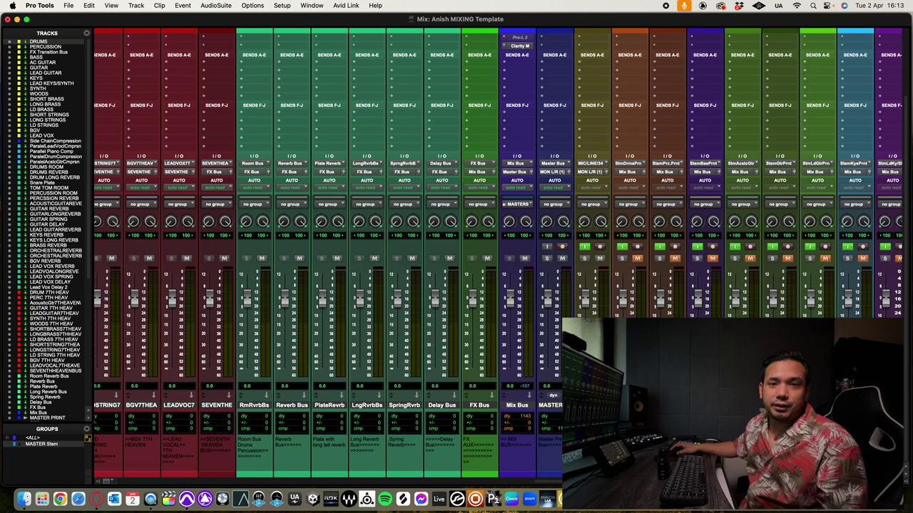
scroll(463, 321, "left", 15)
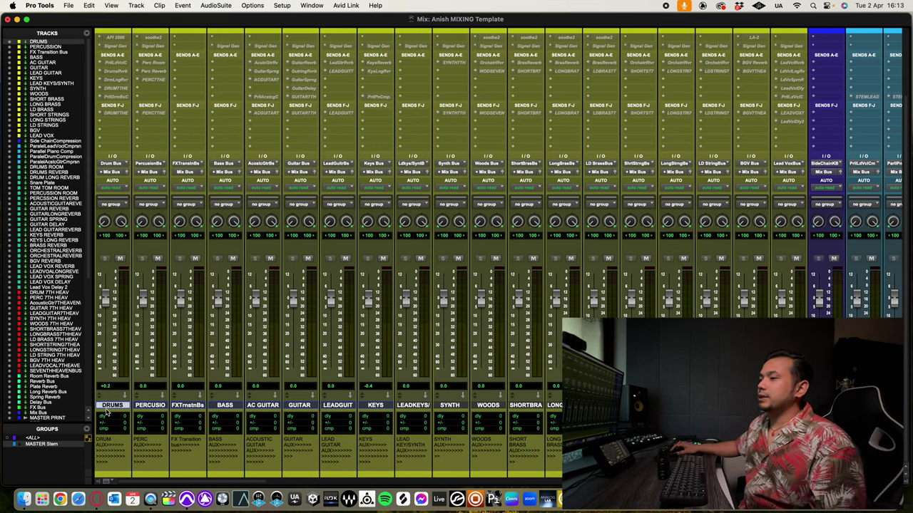
Select the FX Transition Bus, BASS, AC GUITAR, GUITAR, LEAD GUITAR and KEYS channels one after another
left_click(188, 405)
left_click(225, 405)
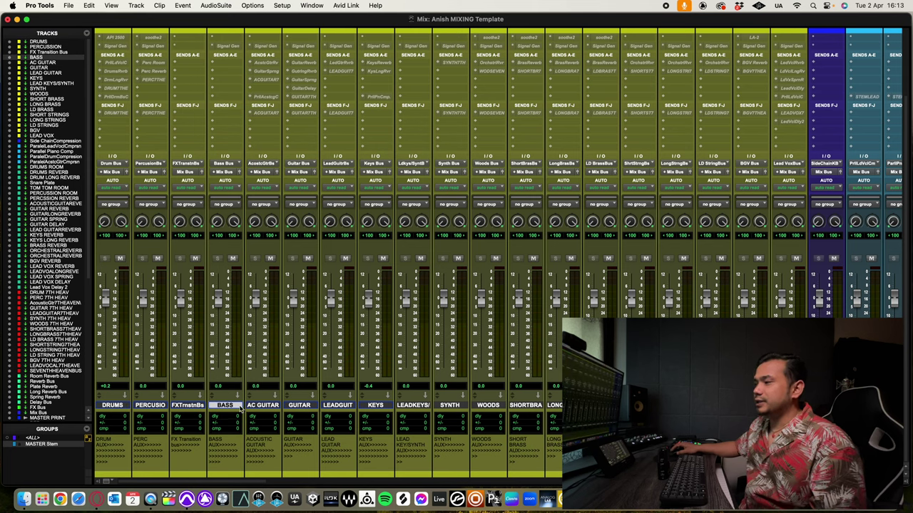
left_click(263, 405)
left_click(305, 408)
left_click(331, 406)
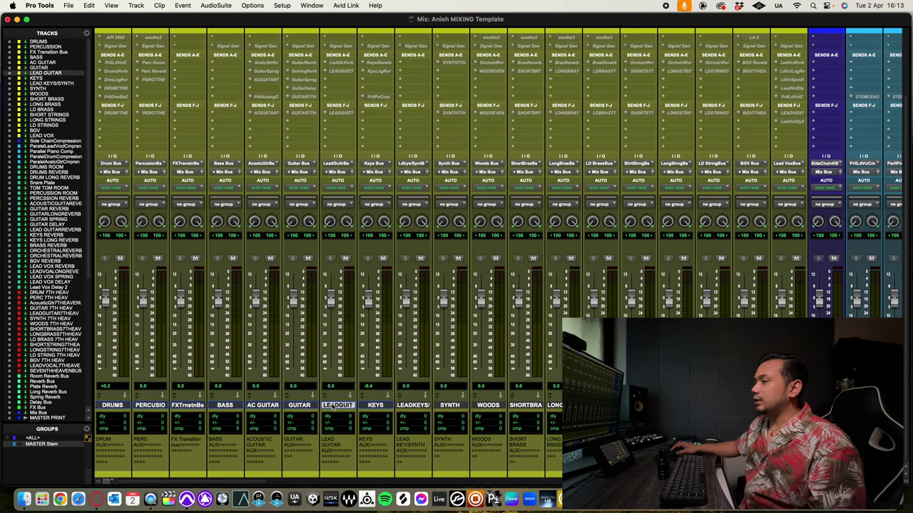
left_click(389, 407)
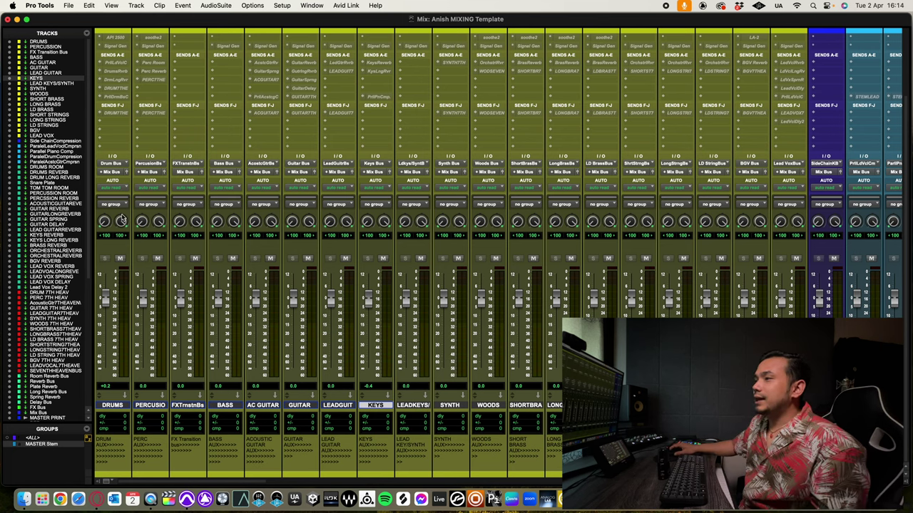
Look through the input bus choices of the DRUMS channel and leave its Drum Bus assignment as it is
left_click(121, 164)
mouse_move(122, 172)
mouse_move(198, 180)
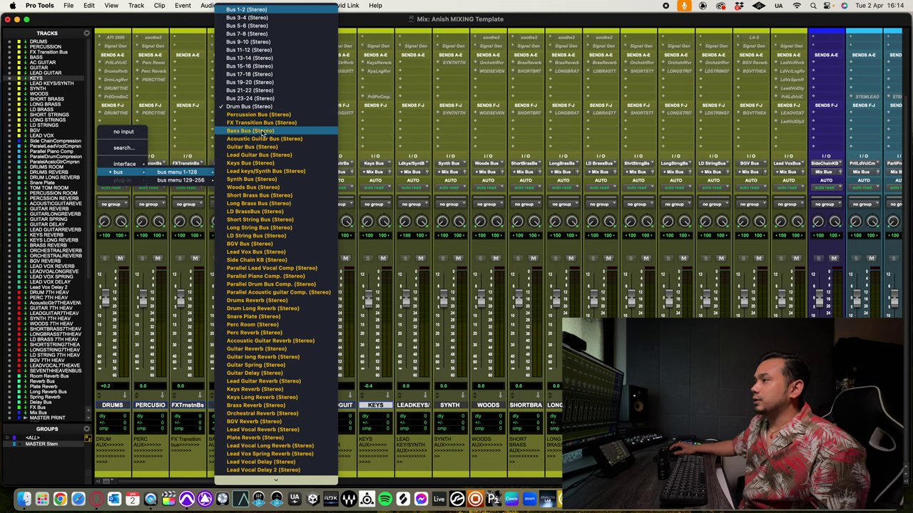
left_click(181, 239)
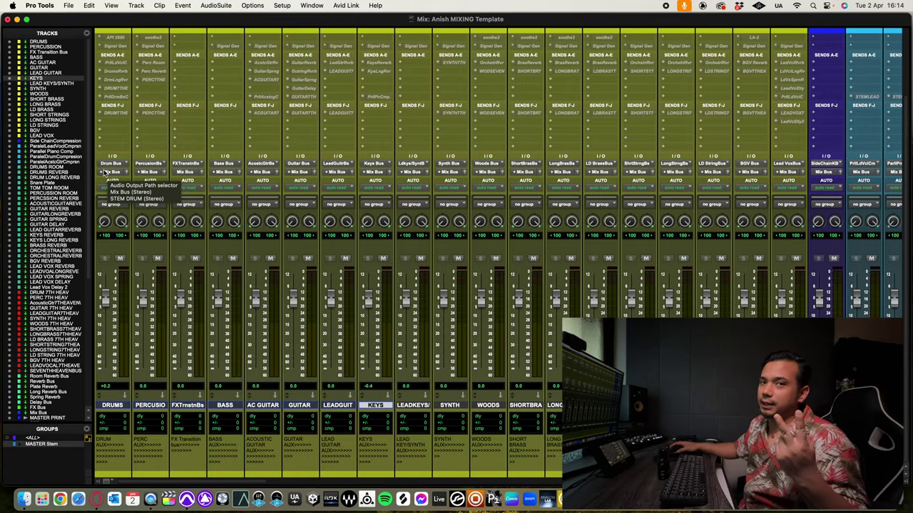
Look through the output bus choices of the DRUMS channel in bus menu 129-256, including Mix Bus and STEM DRUM
left_click(114, 173)
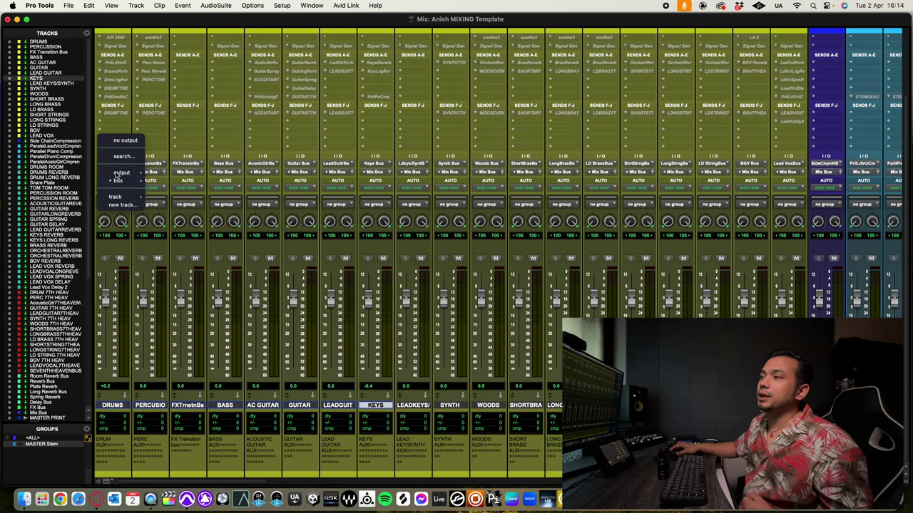
mouse_move(118, 180)
mouse_move(188, 191)
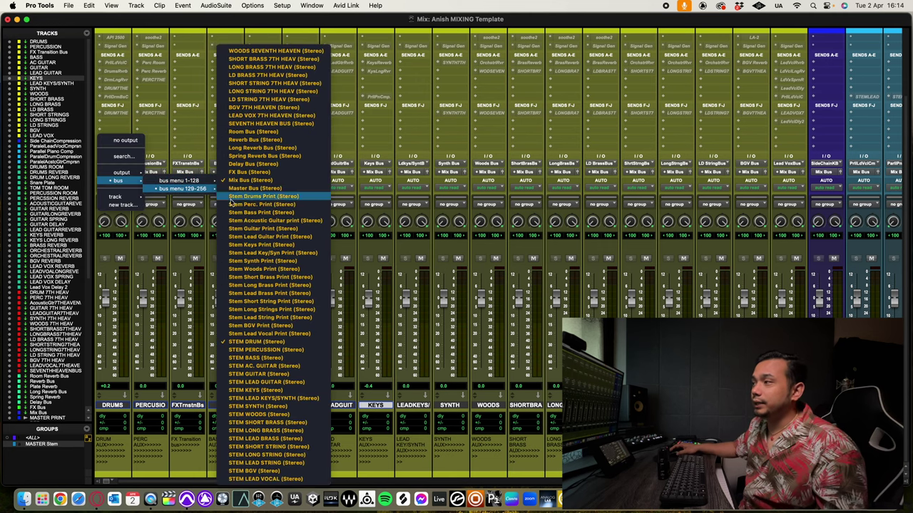
left_click(247, 343)
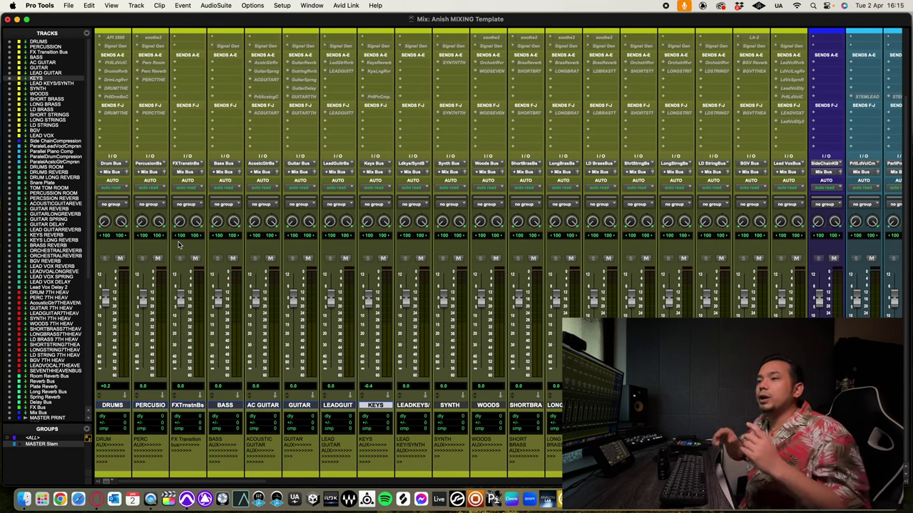
left_click(121, 172)
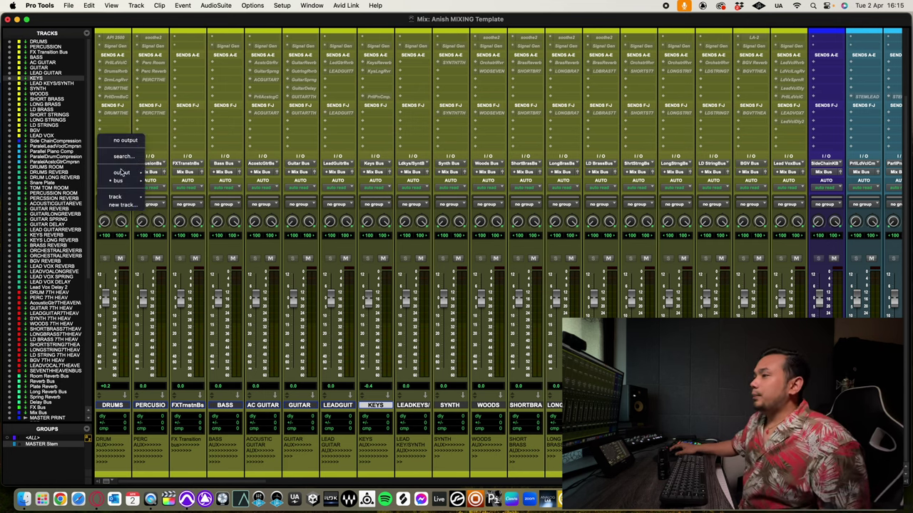
left_click(796, 173)
Look through the output bus choices of the LEAD VOX channel in bus menu 129-256 and leave its routing as it is
left_click(782, 174)
mouse_move(809, 180)
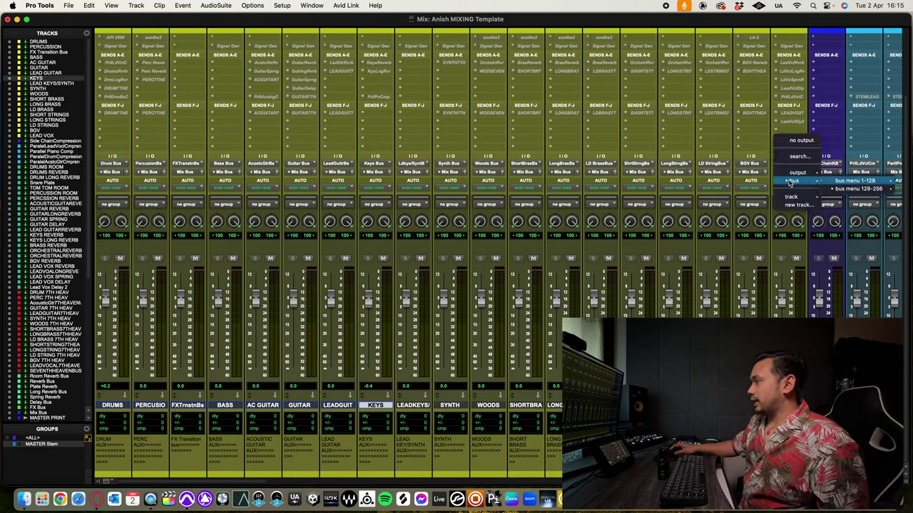
mouse_move(867, 191)
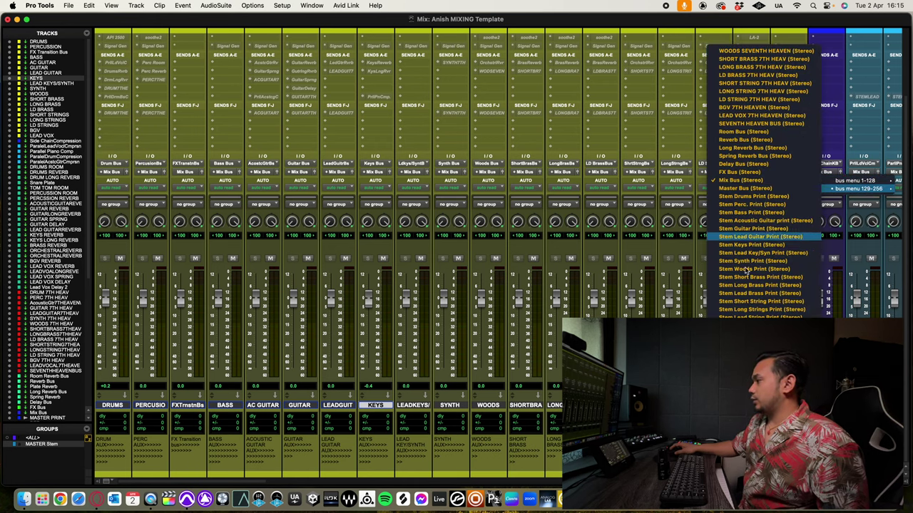
left_click(608, 258)
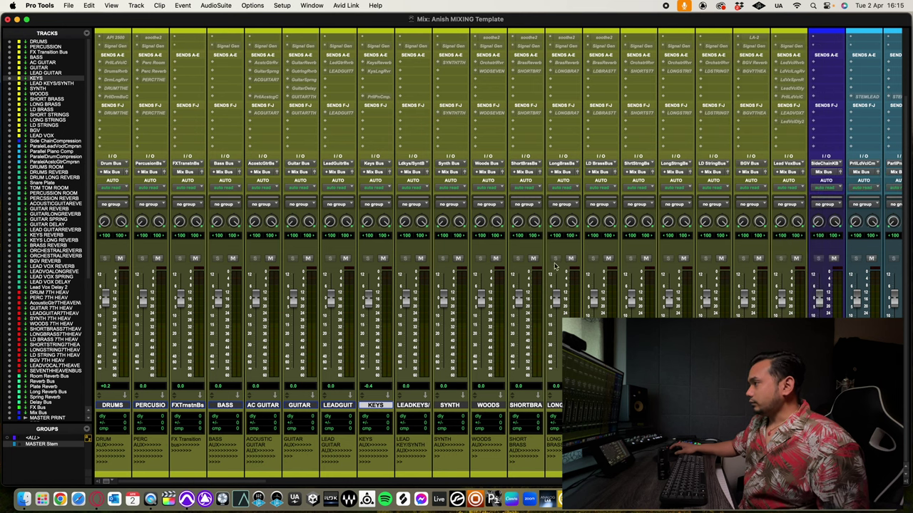
Examine the grey stem aux channels at the end of the mixer, including their inputs, outputs and comments
scroll(503, 329, "up", 3)
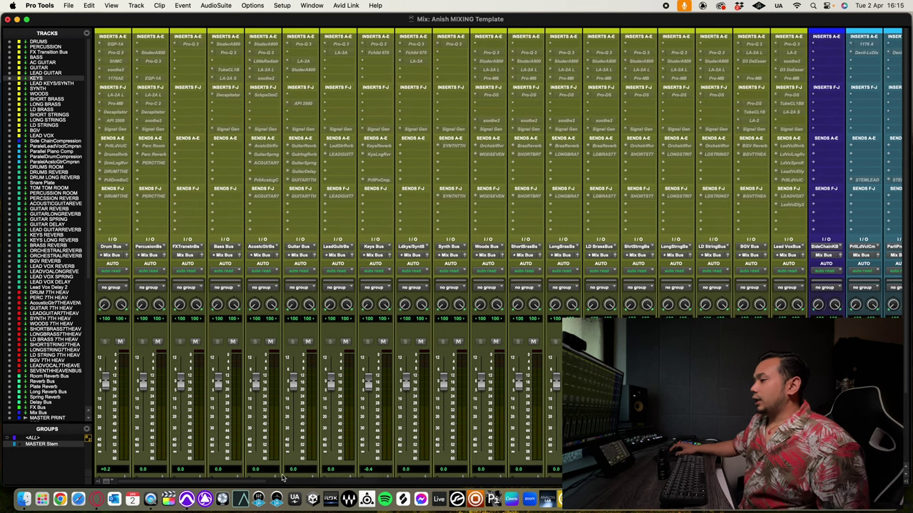
scroll(257, 483, "right", 10)
scroll(498, 258, "right", 10)
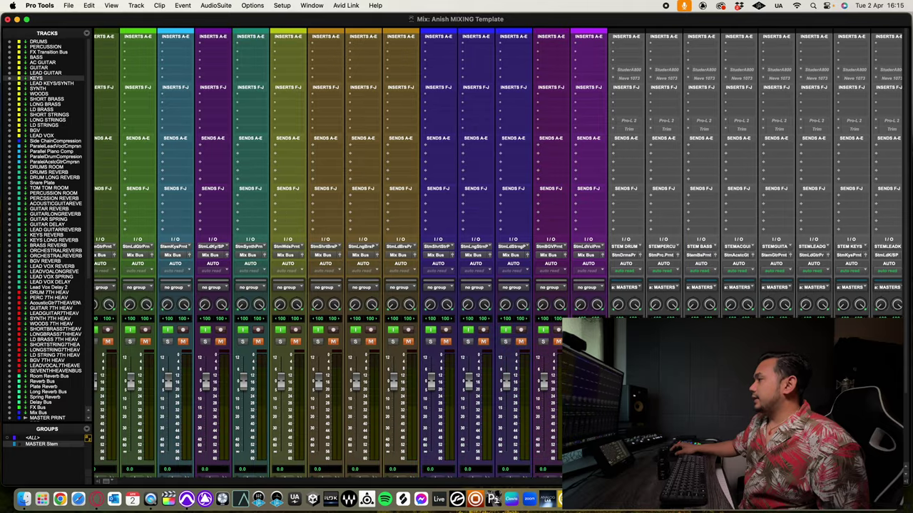
scroll(540, 355, "down", 2)
scroll(539, 355, "right", 1)
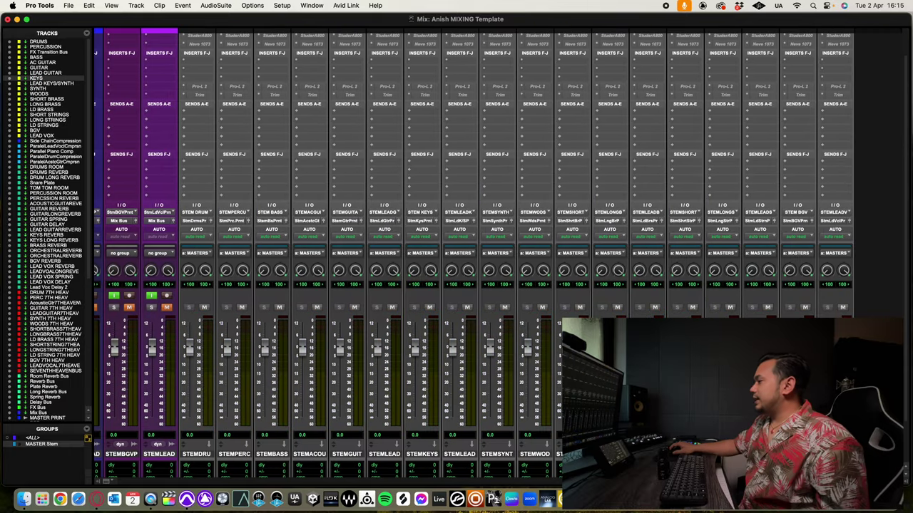
scroll(689, 277, "down", 3)
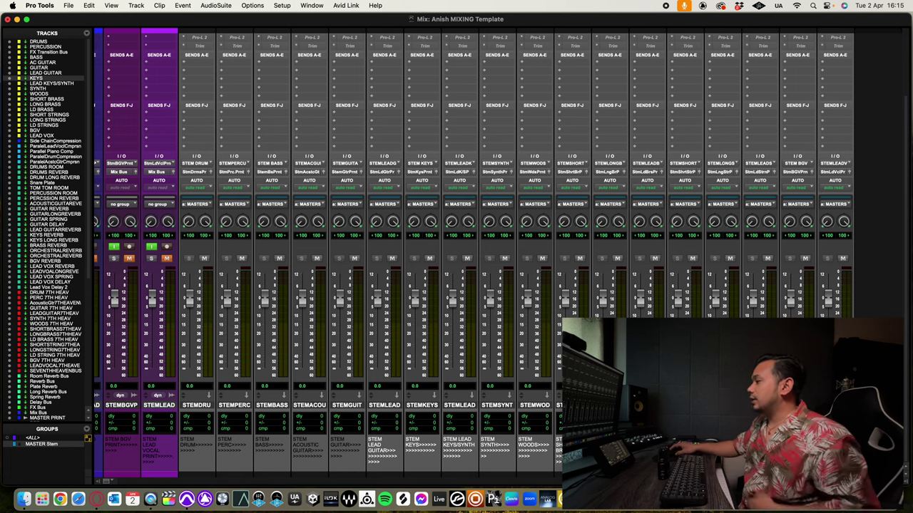
Go over the coloured stem print tracks in the mixer, selecting the STEM DRUMS PRINT and STEM GUITAR PRINT tracks in turn
scroll(478, 250, "left", 10)
scroll(478, 250, "left", 3)
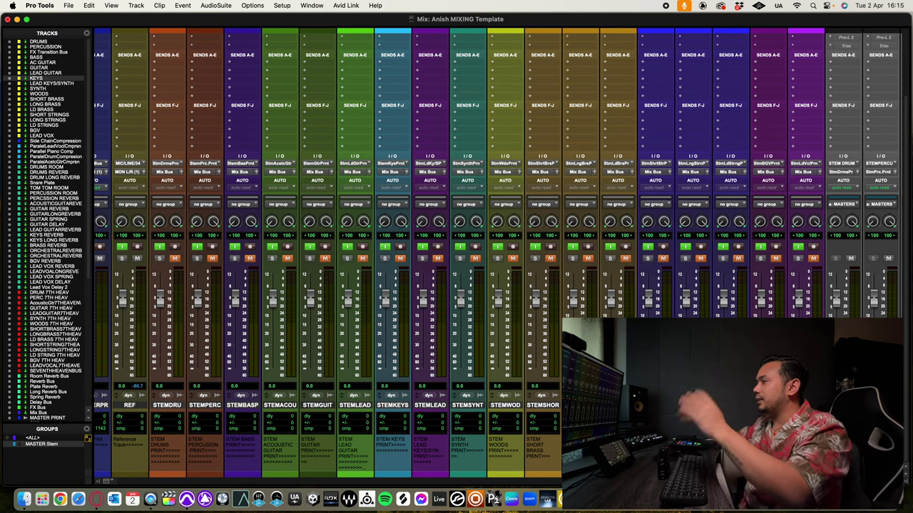
scroll(203, 432, "left", 2)
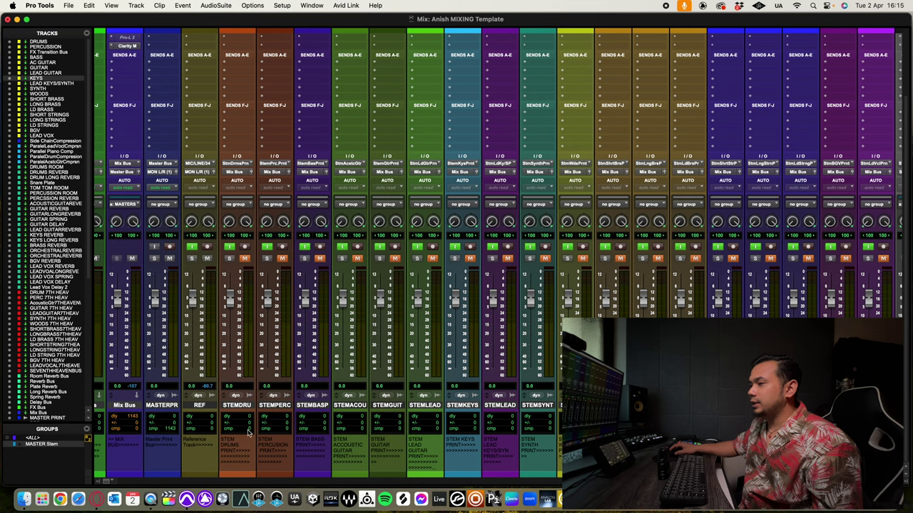
left_click(242, 407)
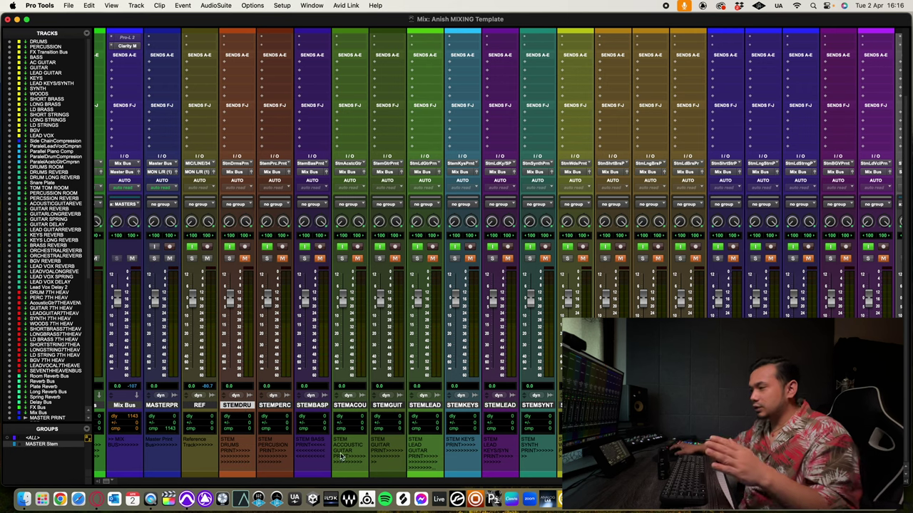
left_click(399, 405)
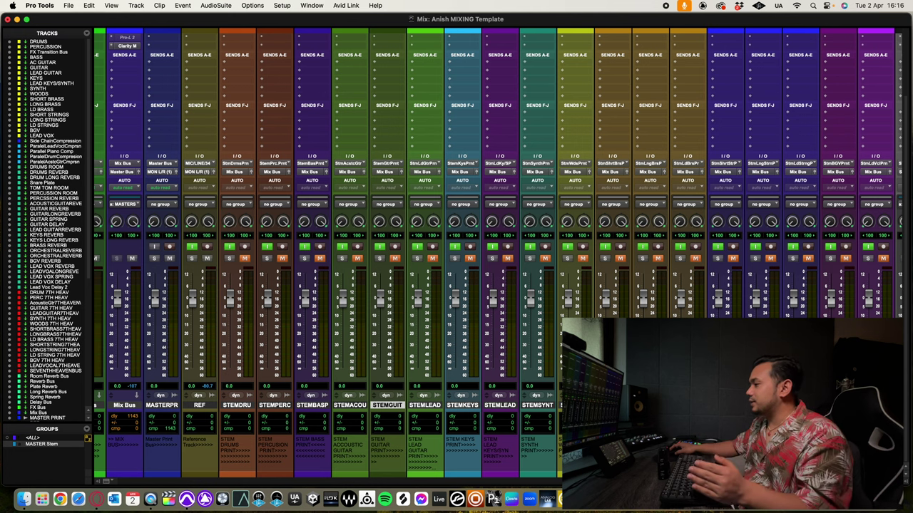
Select the MASTER PRINT track, check its input bus choices and locate the Bounce Mix command without changing or bouncing anything
scroll(456, 214, "left", 5)
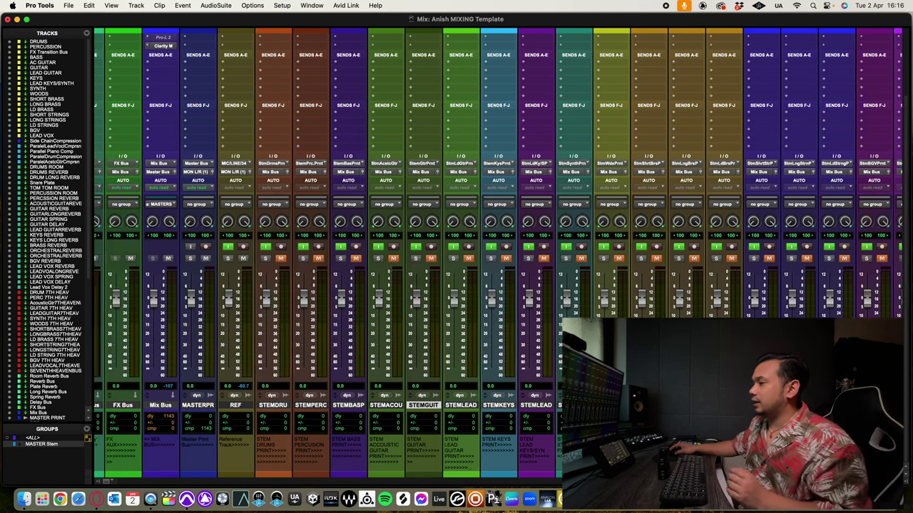
scroll(312, 422, "left", 3)
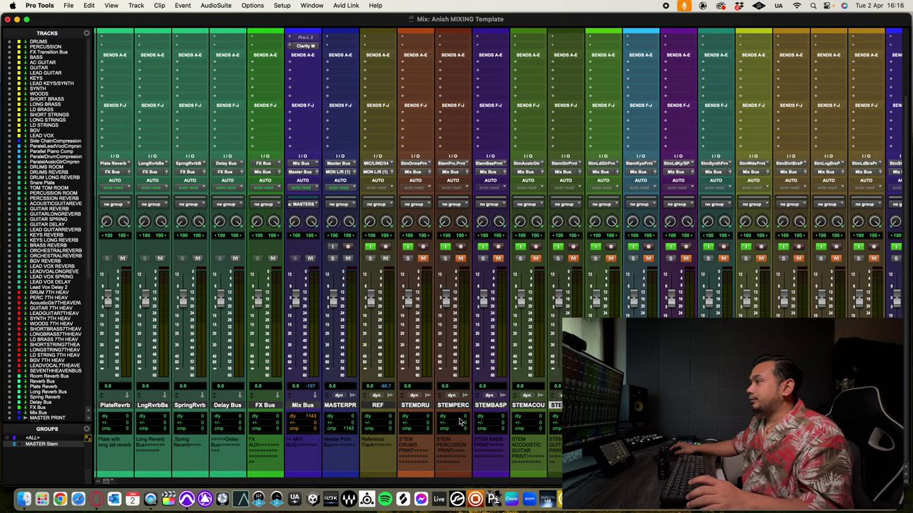
left_click(341, 405)
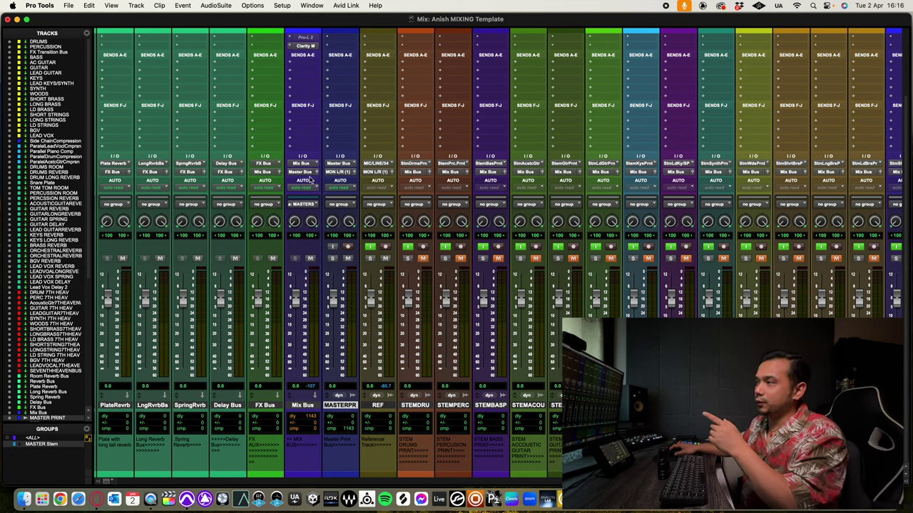
left_click(347, 165)
mouse_move(346, 172)
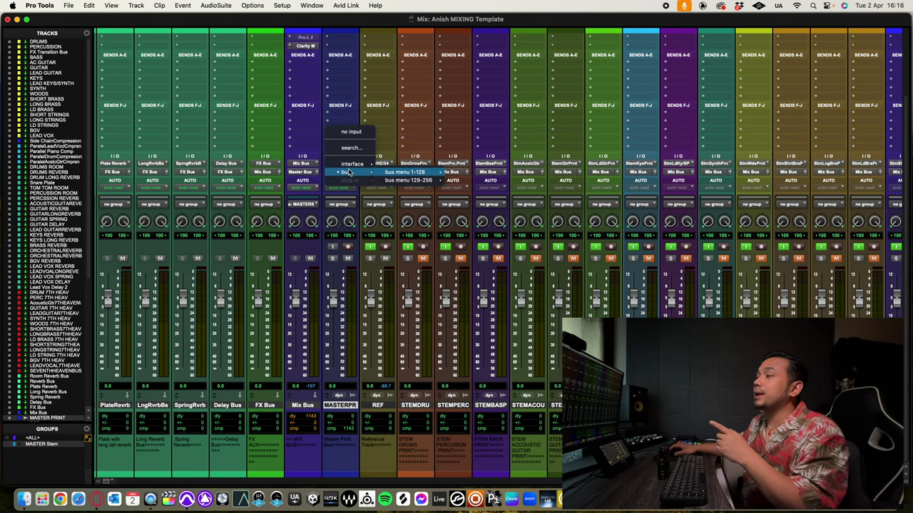
left_click(295, 249)
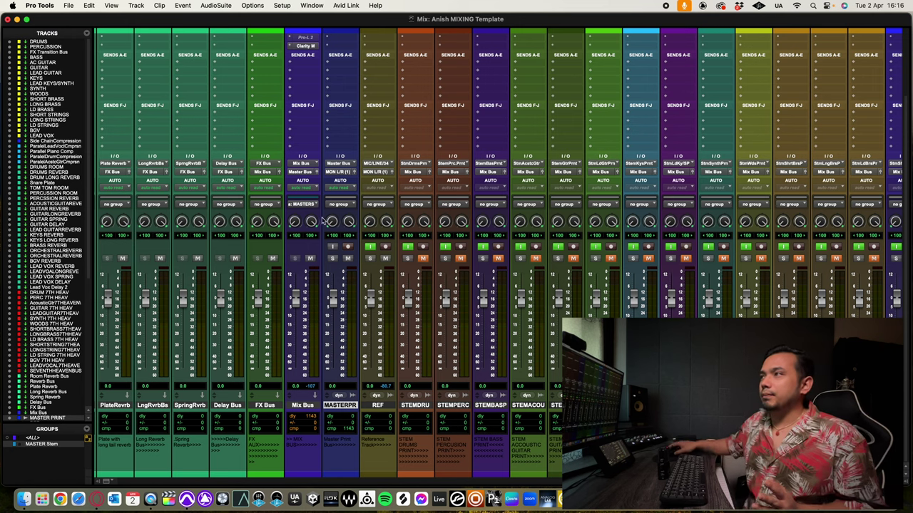
left_click(69, 5)
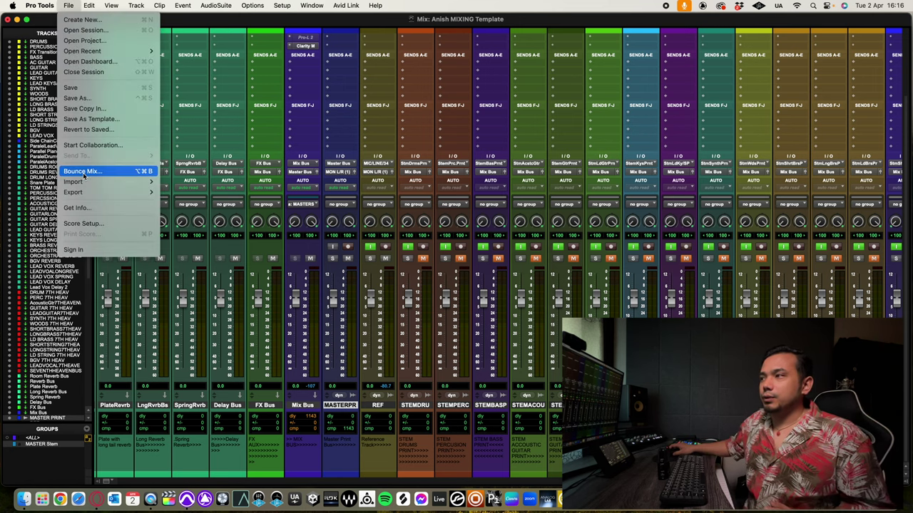
key("Escape")
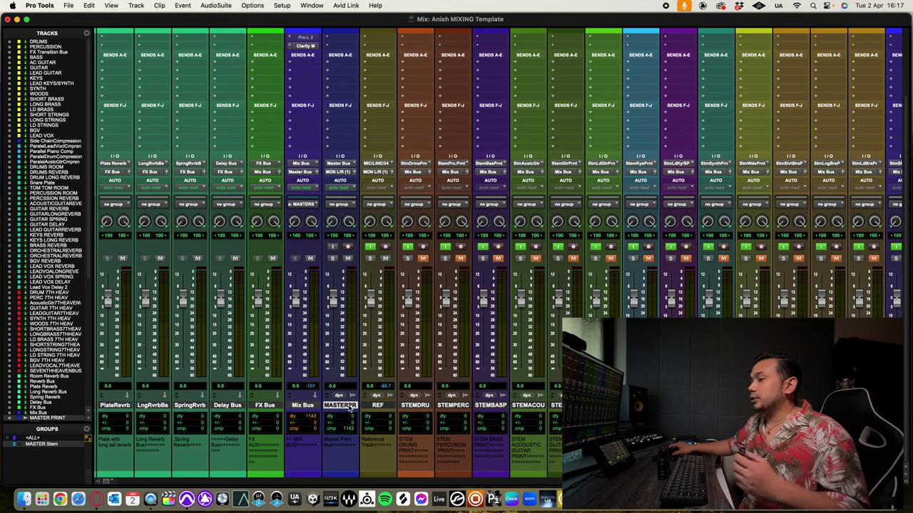
Show the Edit window and place the edit cursor on the MASTER PRINT track at 1|3|000
left_click(313, 6)
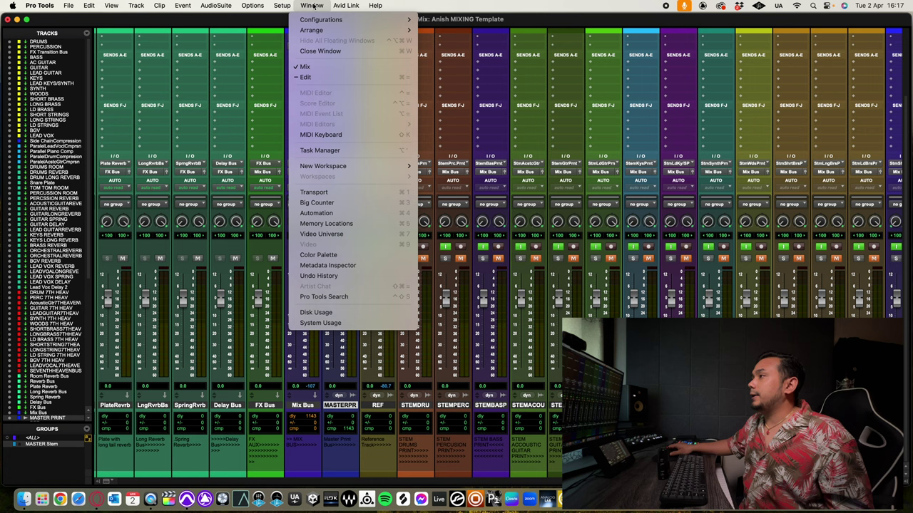
left_click(334, 78)
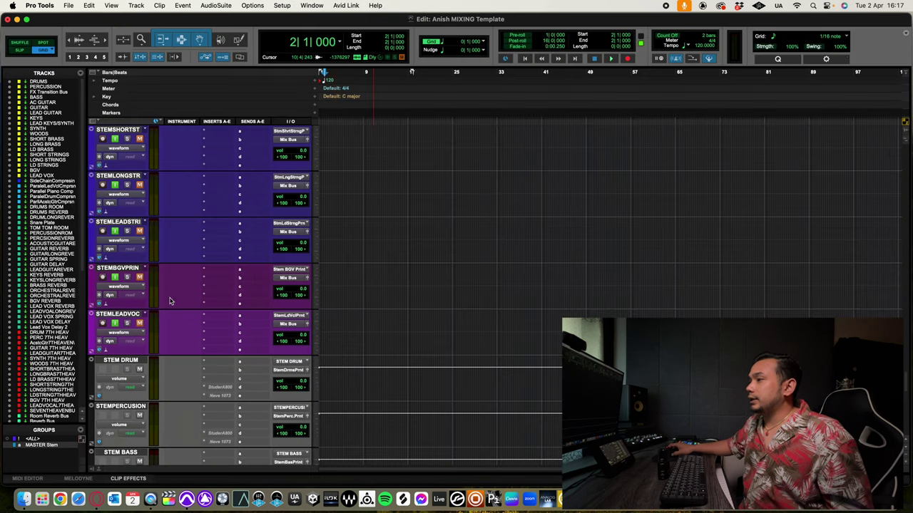
scroll(196, 325, "down", 20)
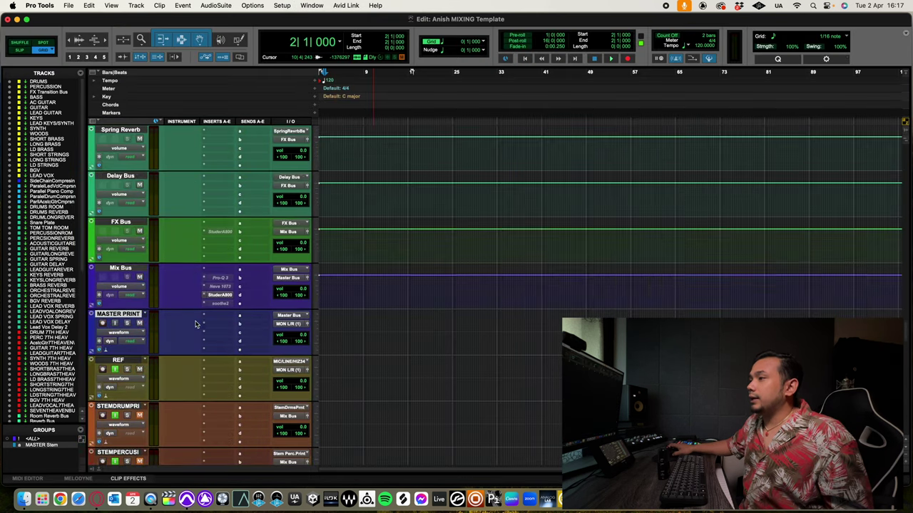
scroll(195, 324, "up", 15)
scroll(195, 324, "down", 6)
scroll(195, 324, "down", 5)
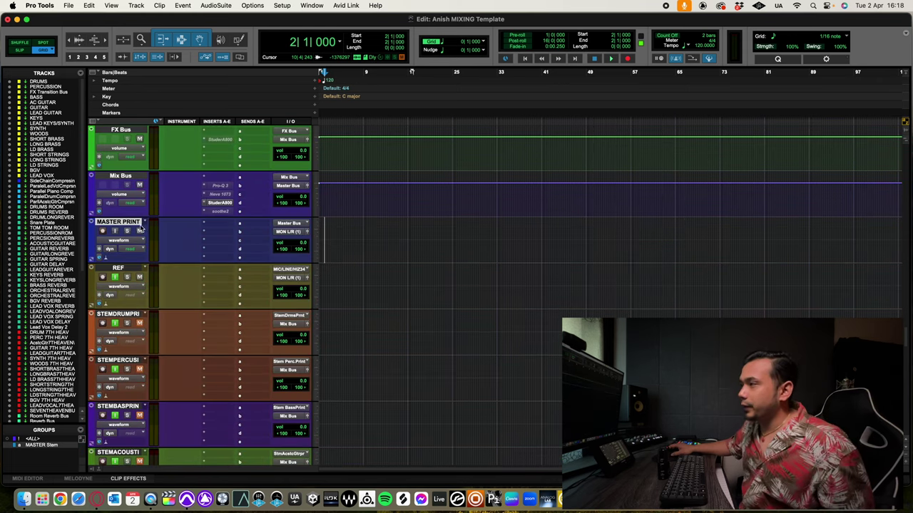
left_click(320, 237)
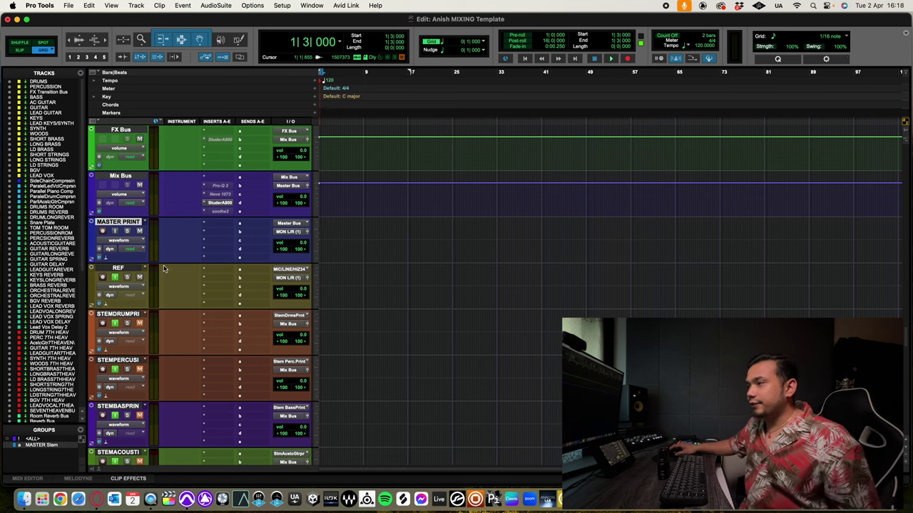
Select the REF track, reselect MASTER PRINT, and look at the playlist options of MASTER PRINT
left_click(132, 268)
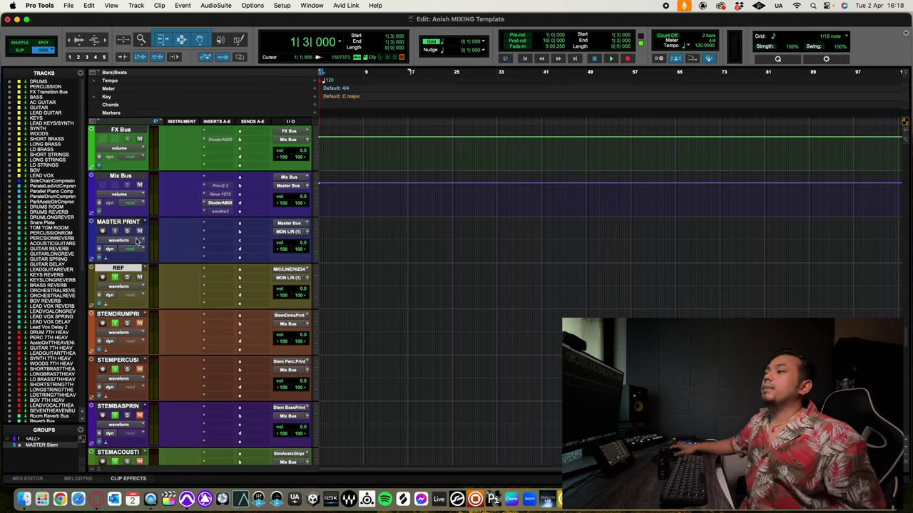
left_click(129, 223)
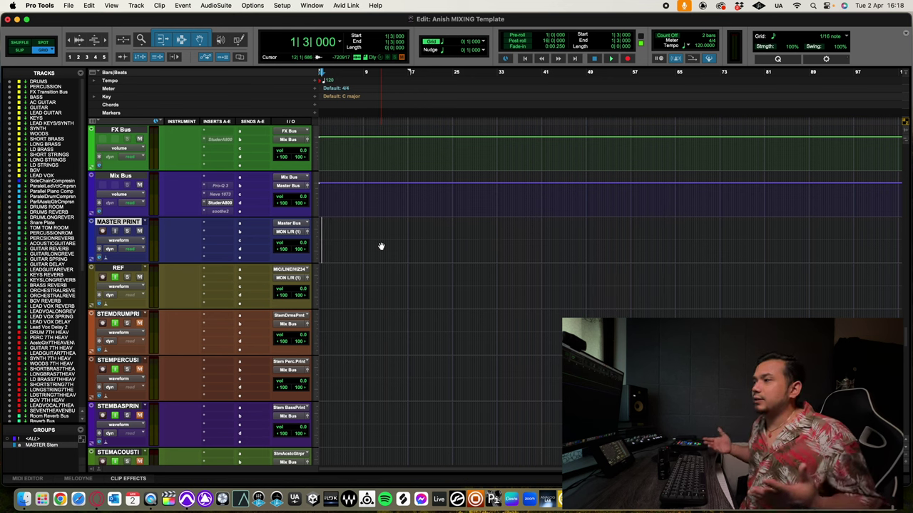
left_click(145, 223)
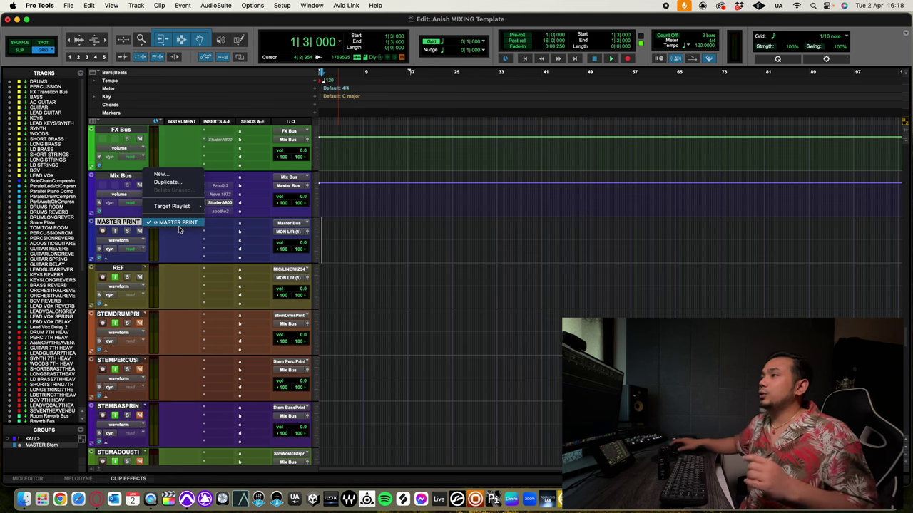
left_click(248, 27)
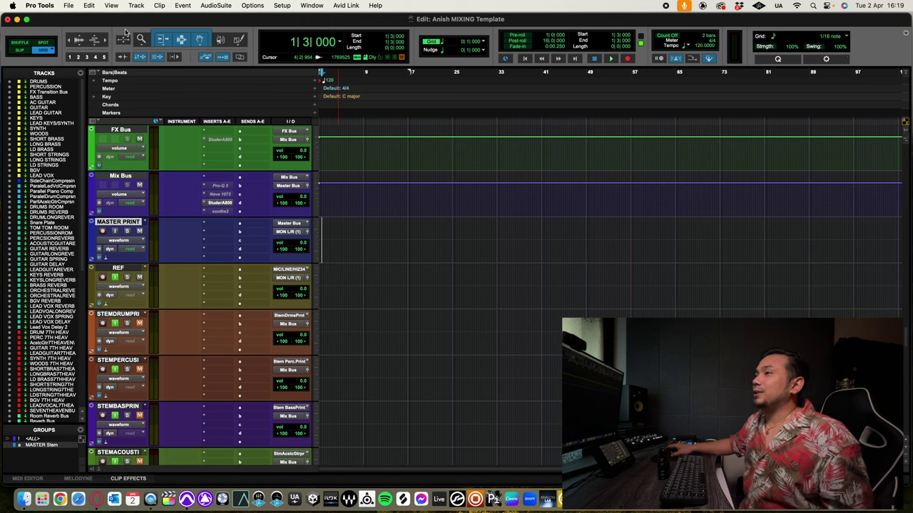
Close the Edit window, select the DRUMS channel at the start of the mixer and open its EQP-1A insert
left_click(8, 20)
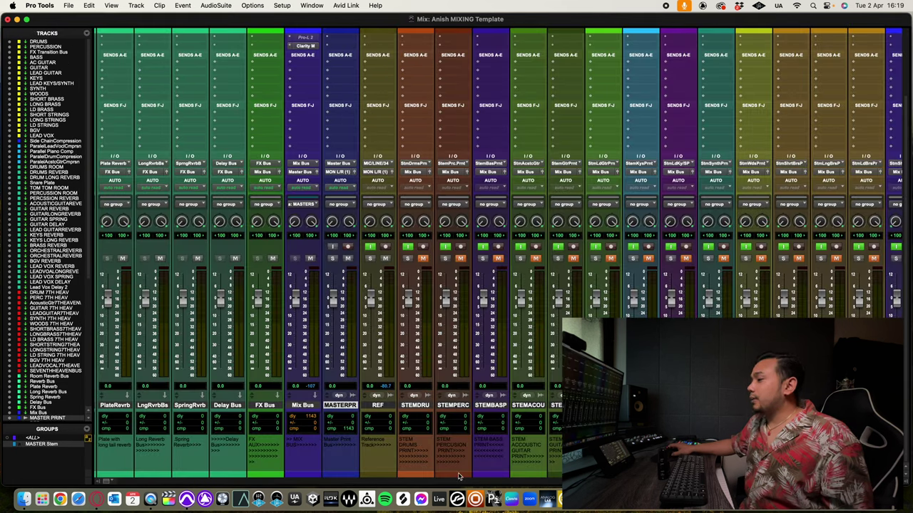
left_click_drag(513, 482, 124, 483)
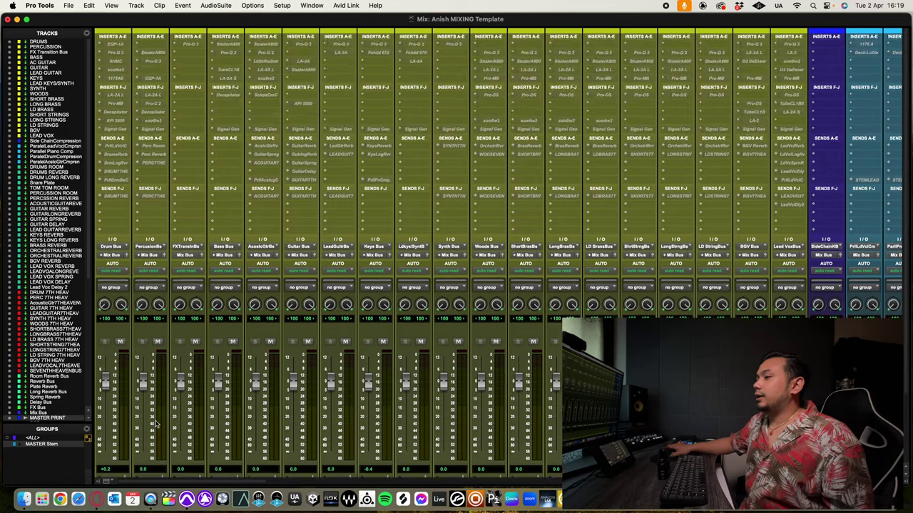
scroll(156, 425, "down", 3)
left_click(118, 409)
scroll(120, 409, "up", 3)
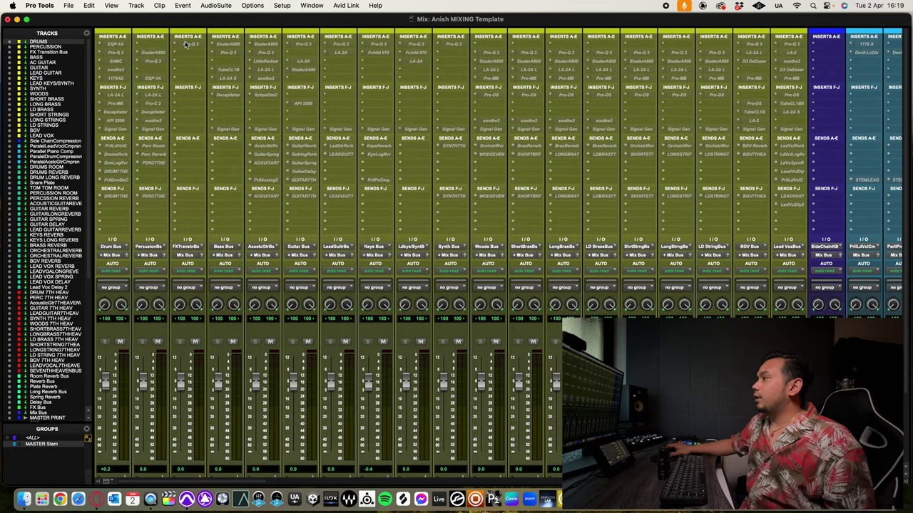
left_click(115, 44)
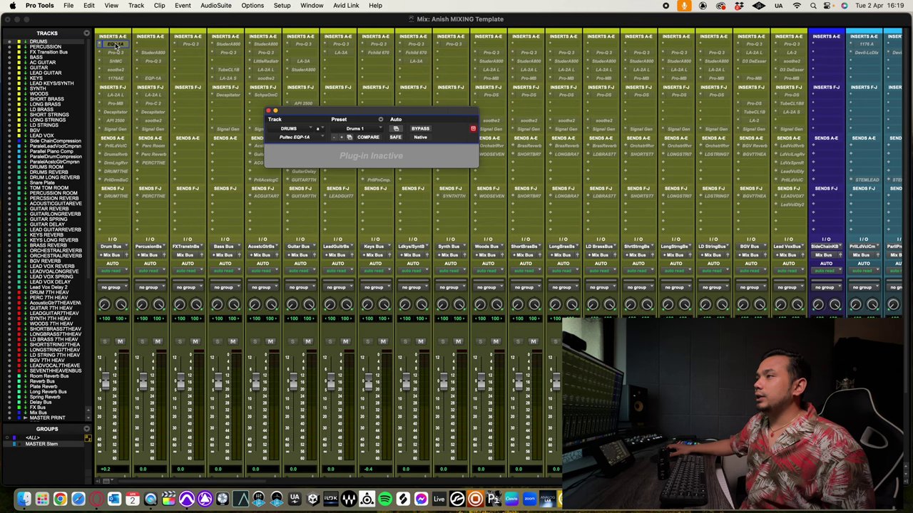
Close the EQP-1A window, activate the DRUMS channel's Shadow Hills compressor insert to view its settings, and return it to inactive
left_click(265, 109)
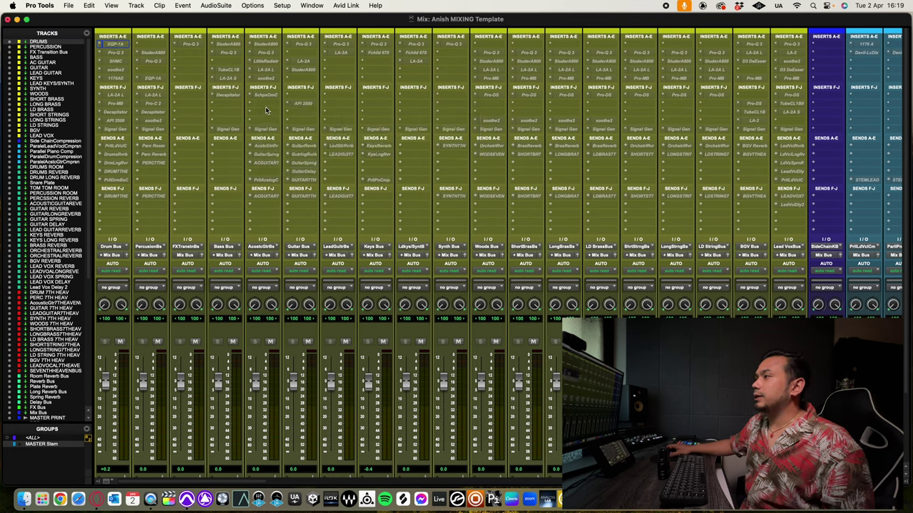
right_click(112, 65)
left_click(123, 74)
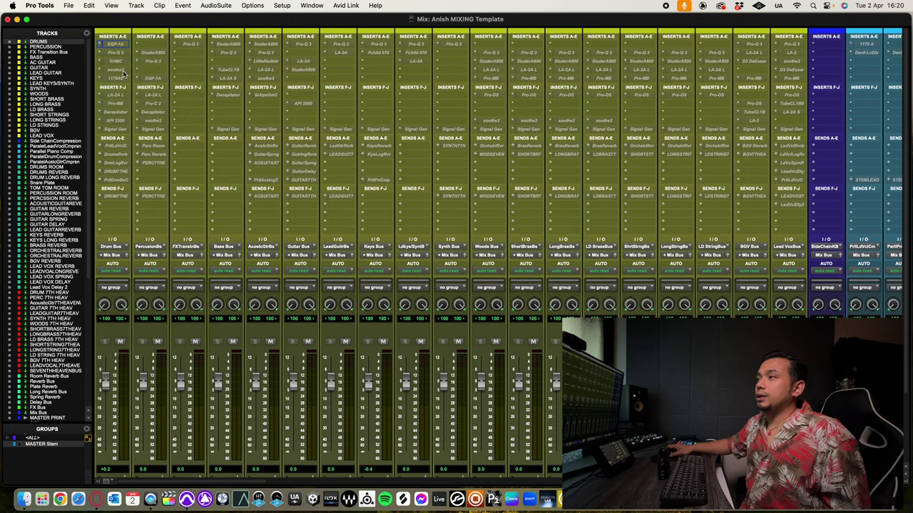
left_click(115, 61)
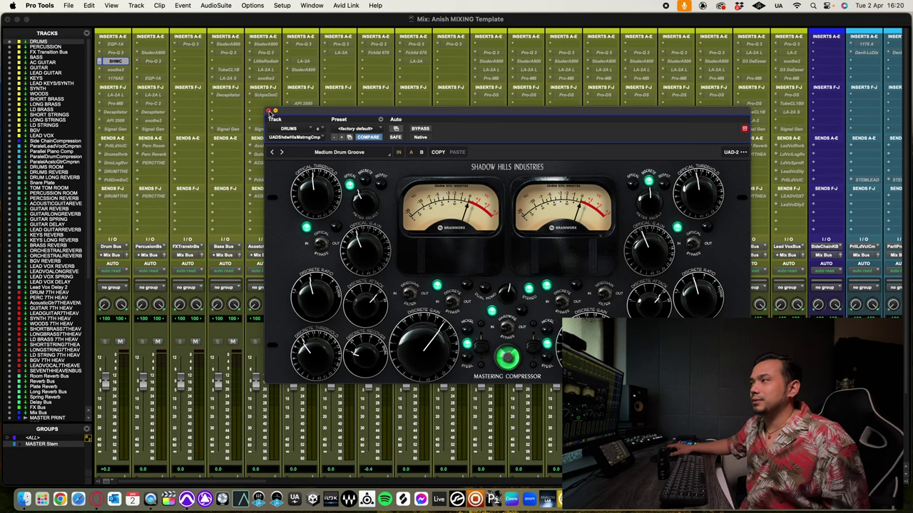
left_click(268, 111)
right_click(114, 60)
left_click(115, 71)
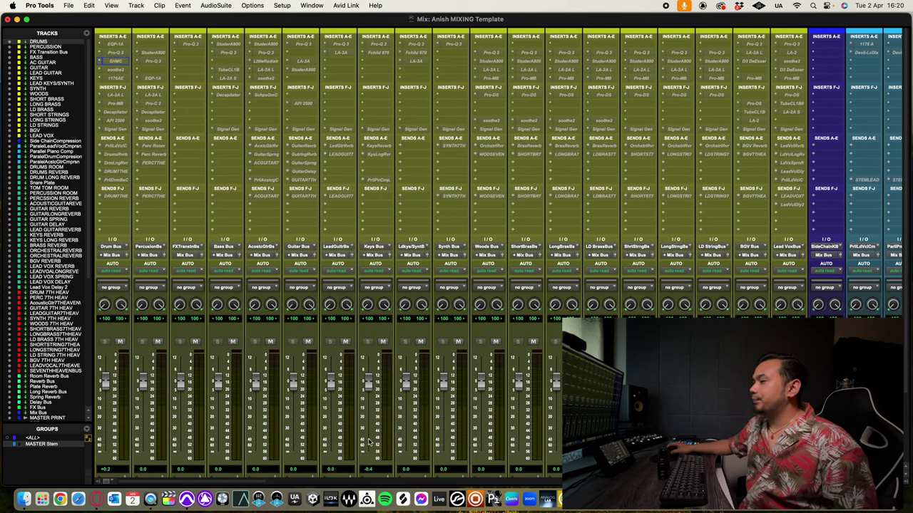
Examine the lead vocal, side chain and parallel compression channels, including their inserts, sends and track comments
scroll(249, 484, "right", 10)
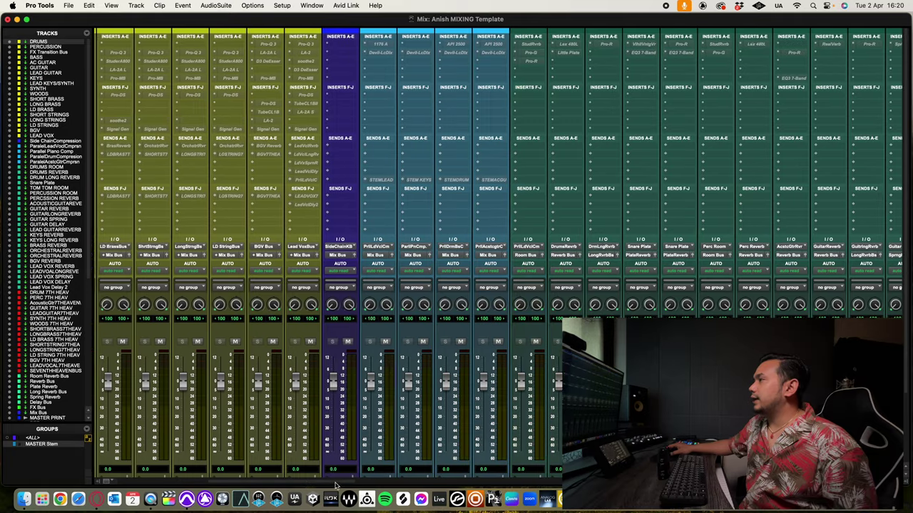
scroll(393, 386, "down", 5)
scroll(403, 388, "up", 5)
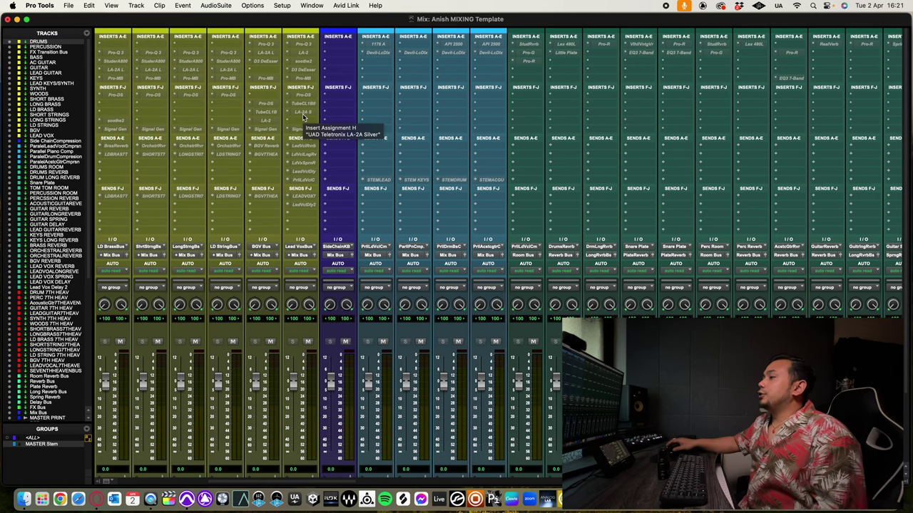
scroll(355, 315, "down", 3)
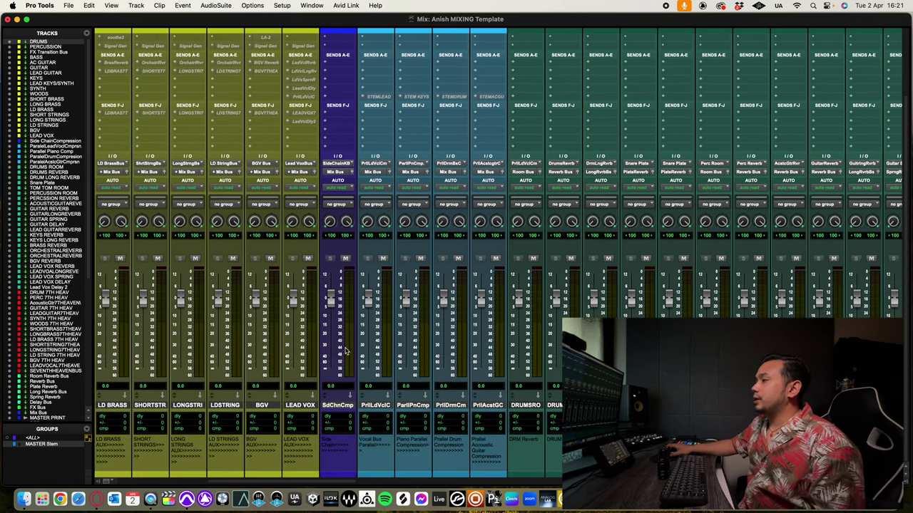
scroll(385, 392, "up", 1)
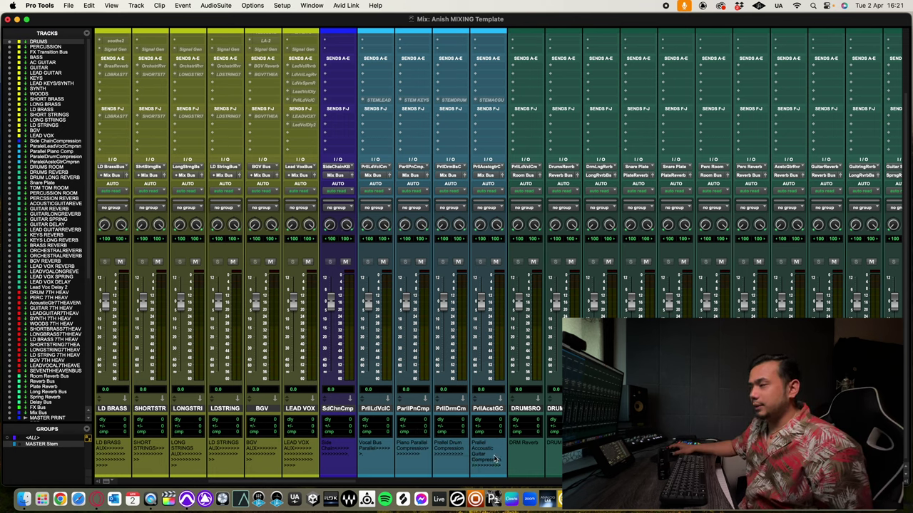
scroll(493, 465, "up", 2)
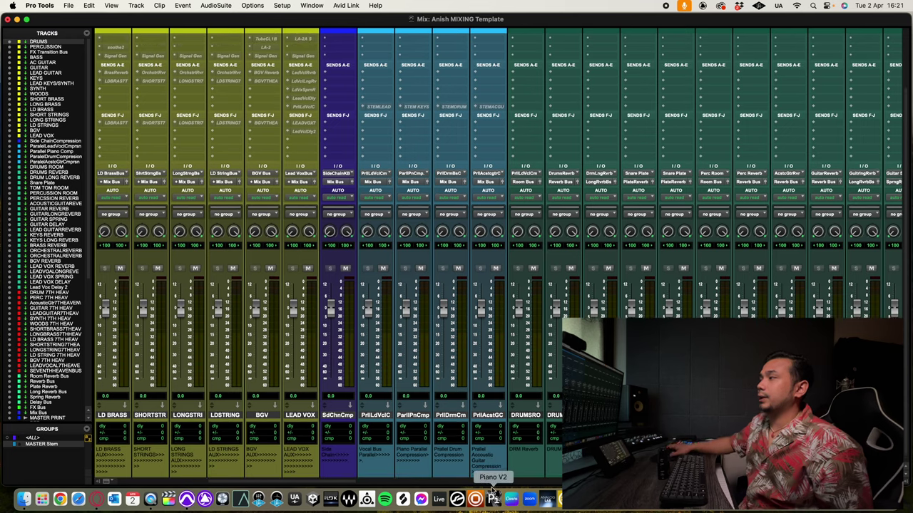
scroll(450, 179, "up", 10)
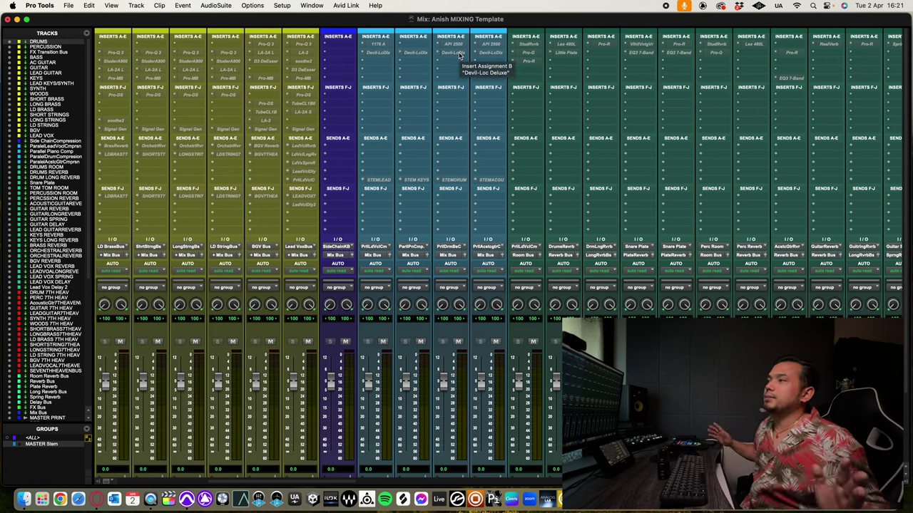
Activate the parallel lead vocal compression channel's Devil-Loc Deluxe insert, view its settings, close the window and return the insert to inactive
right_click(381, 56)
left_click(390, 65)
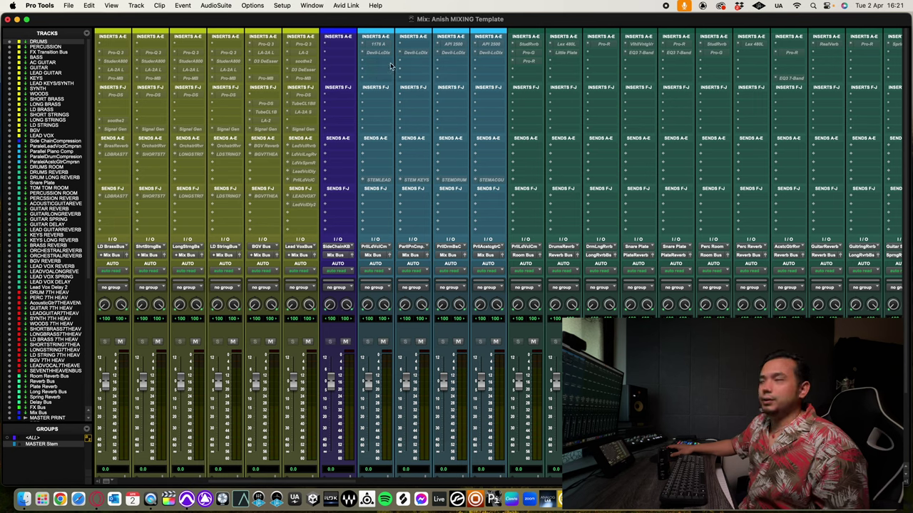
left_click(380, 53)
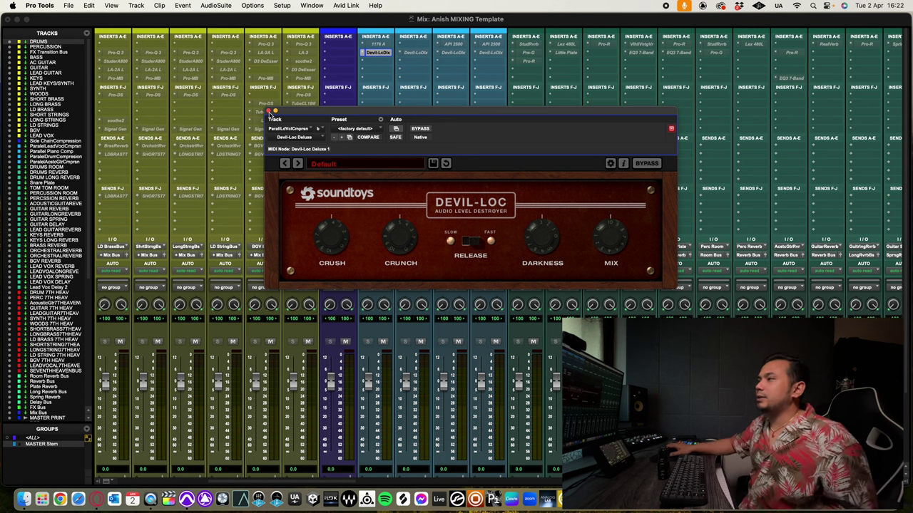
left_click(269, 112)
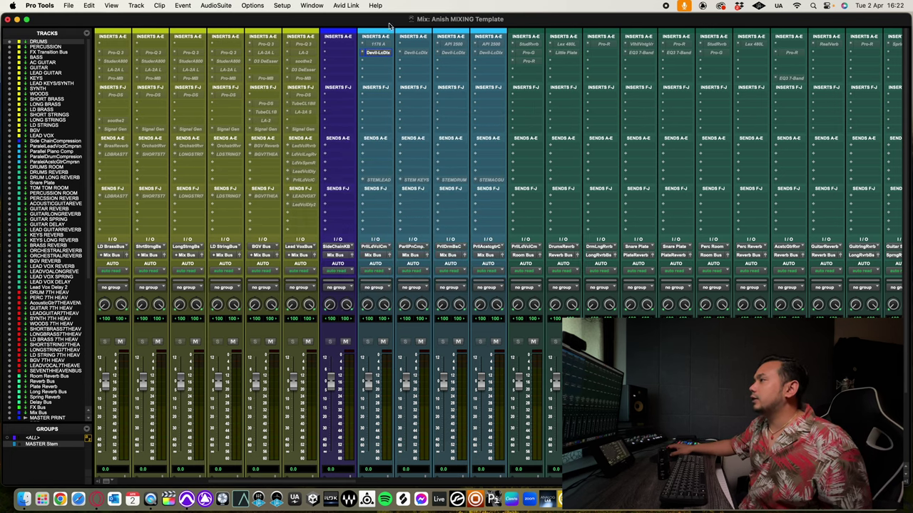
right_click(380, 54)
key("Escape")
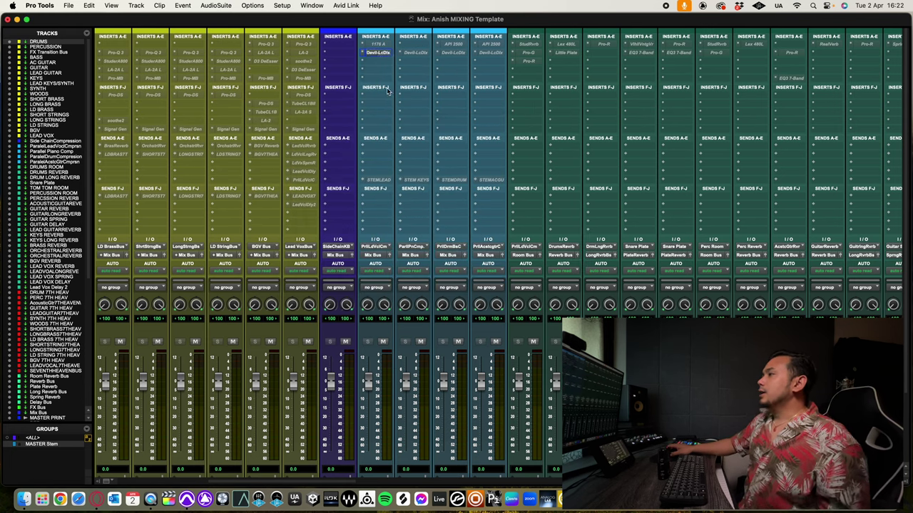
Examine the drum, percussion, guitar, keys, brass and orchestral reverb and delay channels, comparing their inserts, output buses and comments
scroll(379, 291, "down", 5)
scroll(381, 178, "up", 5)
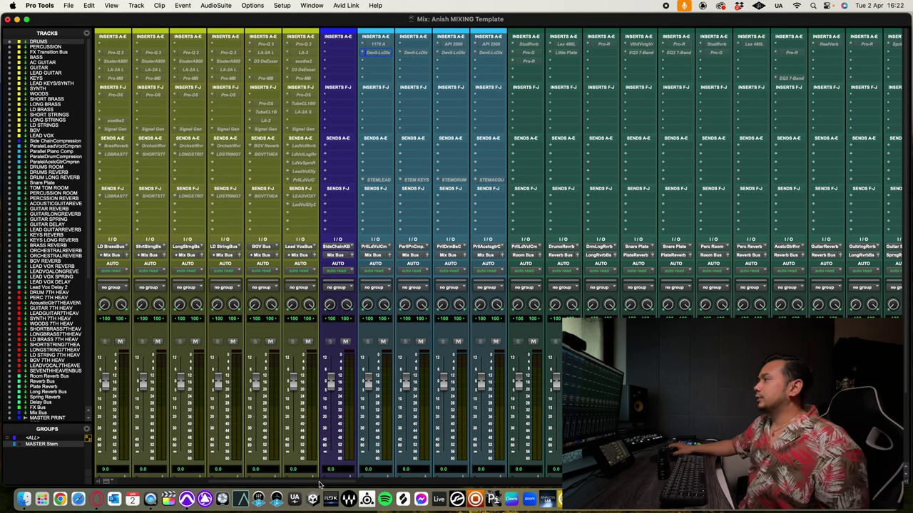
scroll(320, 474, "right", 10)
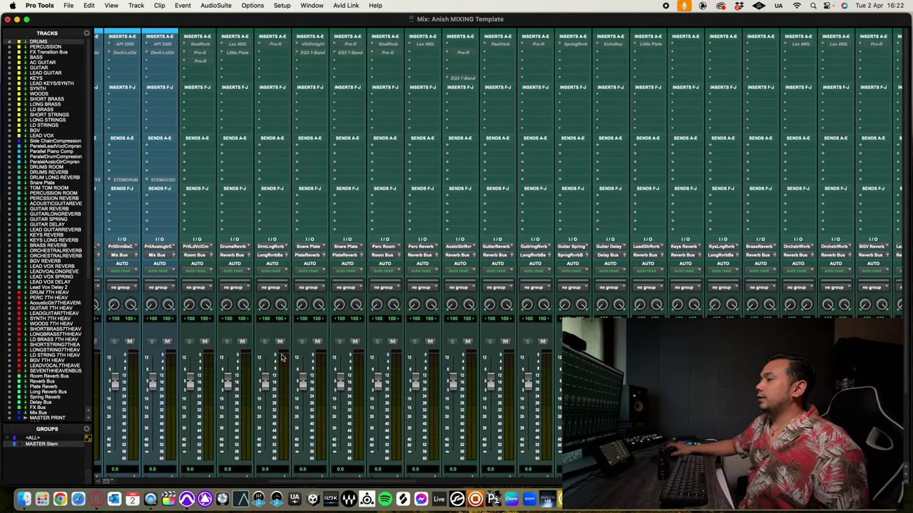
scroll(281, 357, "down", 4)
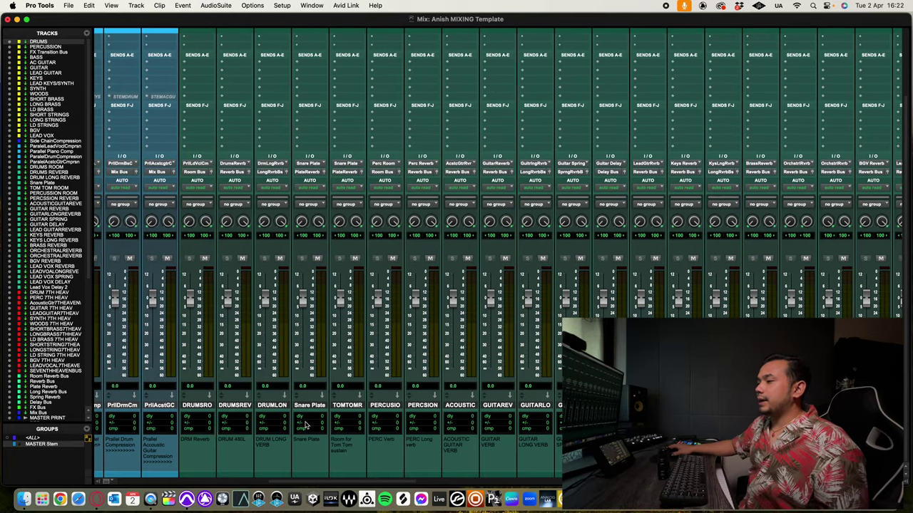
scroll(300, 399, "up", 4)
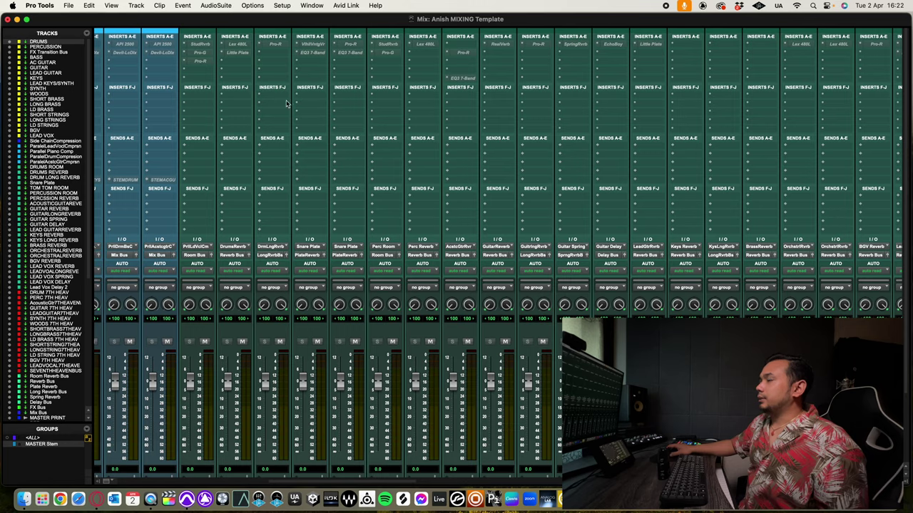
scroll(287, 222, "down", 4)
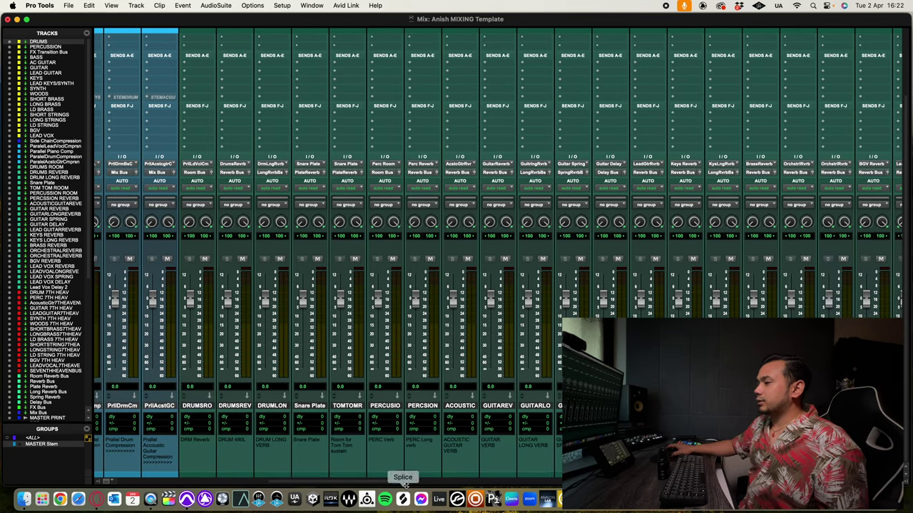
scroll(403, 482, "right", 5)
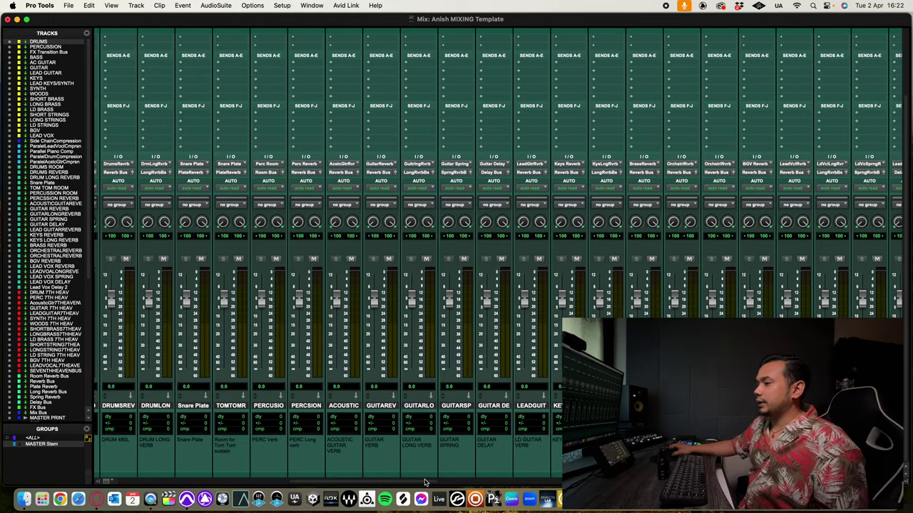
scroll(341, 442, "up", 5)
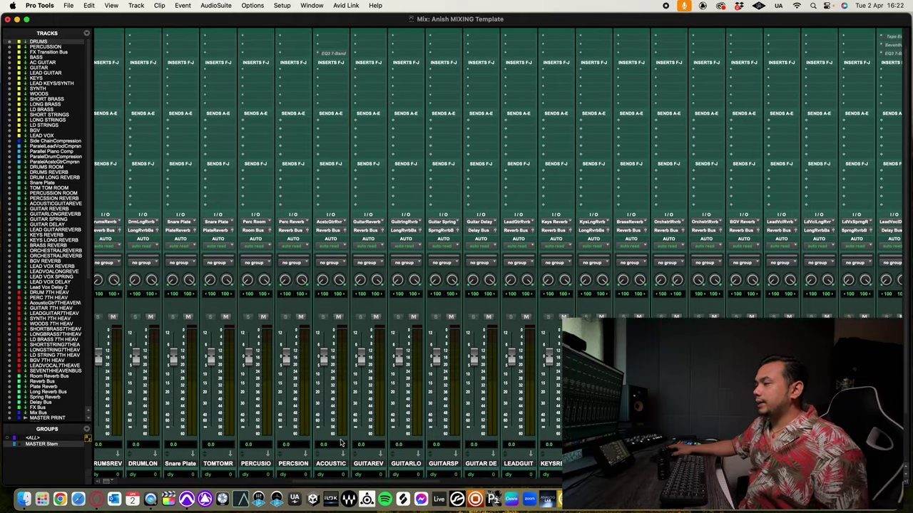
scroll(511, 328, "down", 5)
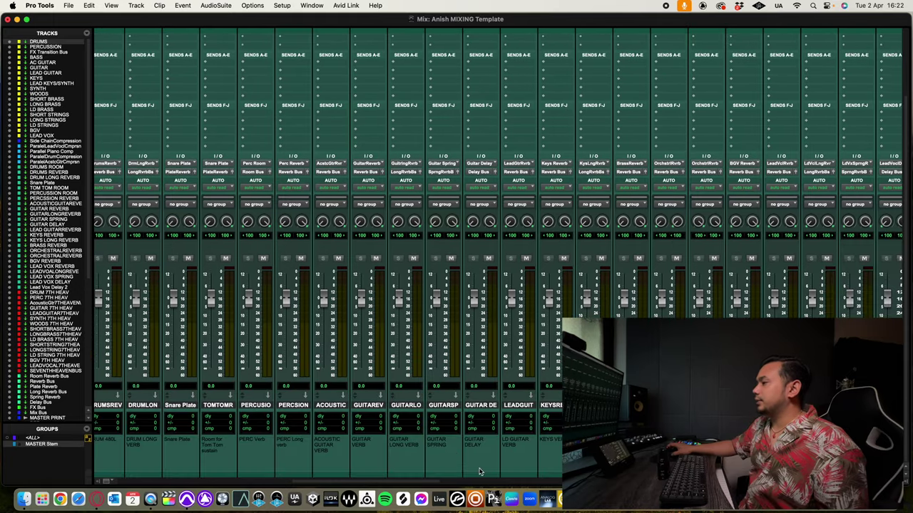
scroll(402, 484, "right", 2)
scroll(402, 485, "right", 5)
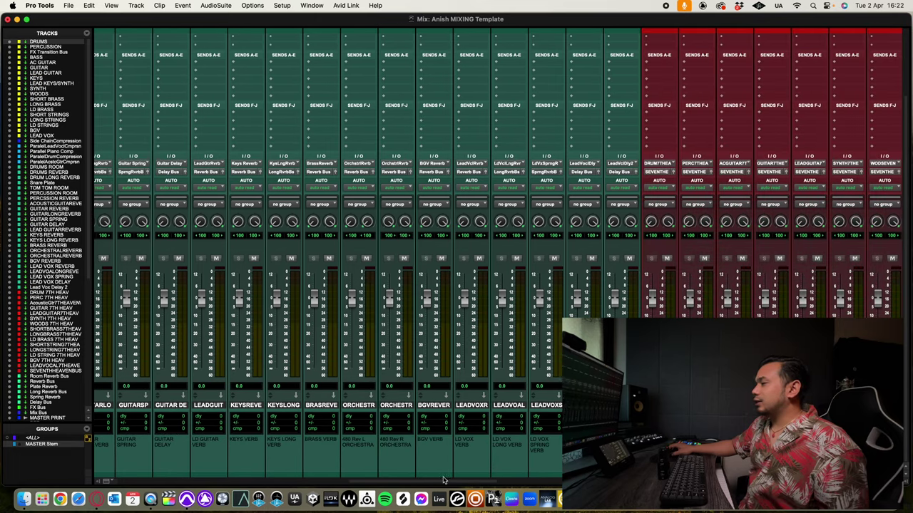
Select the orchestral reverb L and R channels, activate their Lexicon 480L inserts and place both plug-in windows apart for comparison
left_click(358, 405)
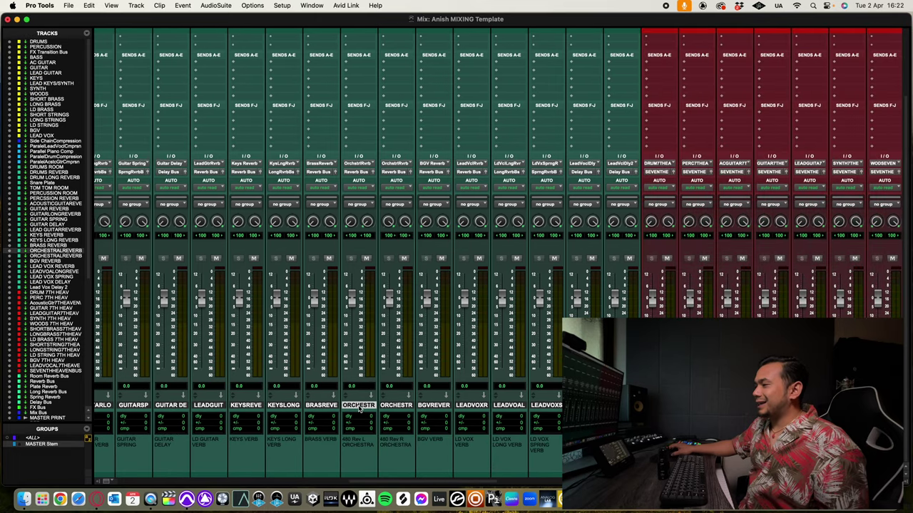
left_click(402, 406)
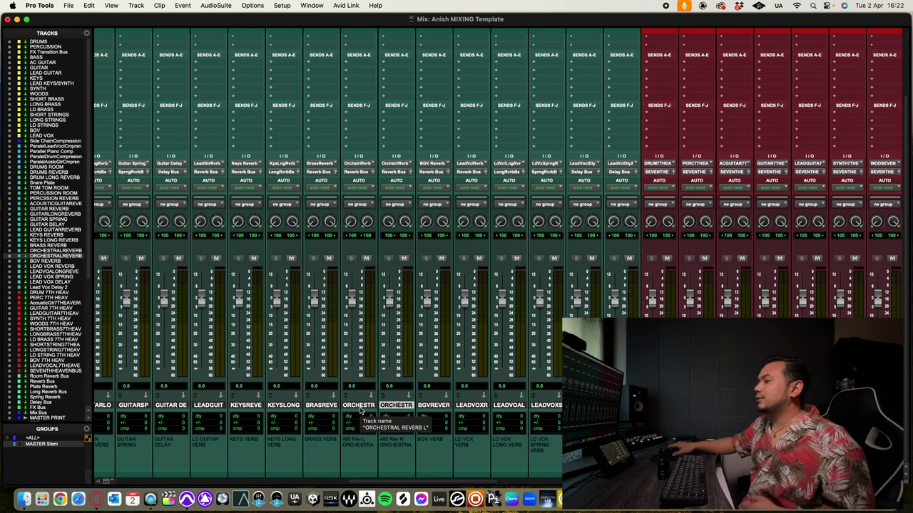
scroll(363, 410, "up", 3)
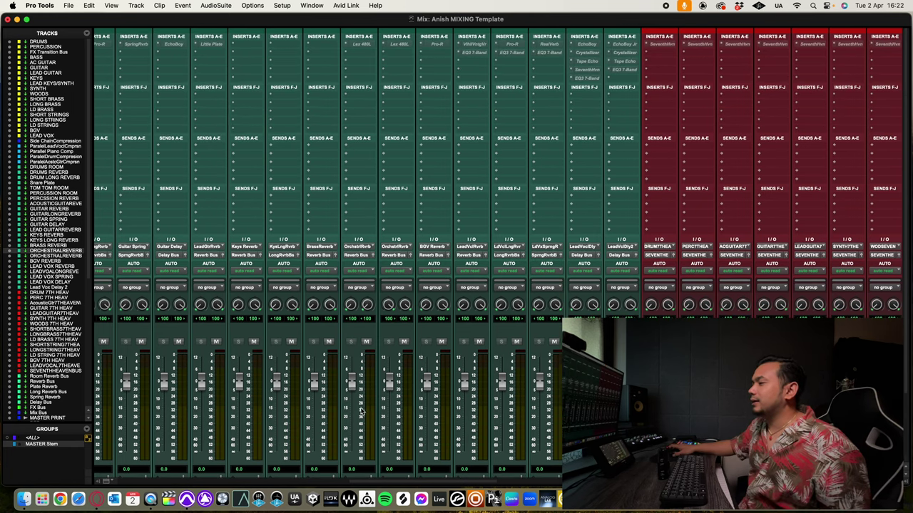
right_click(362, 42)
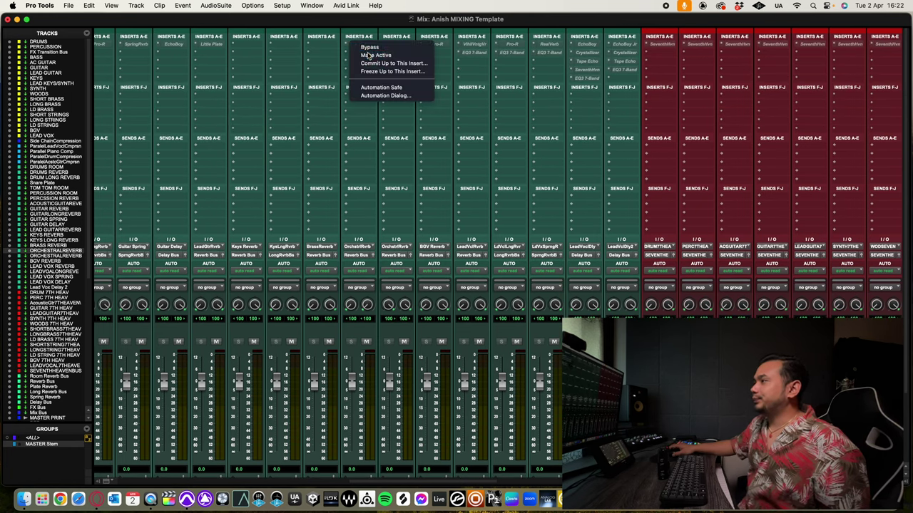
left_click(371, 57)
left_click_drag(607, 32, 762, 31)
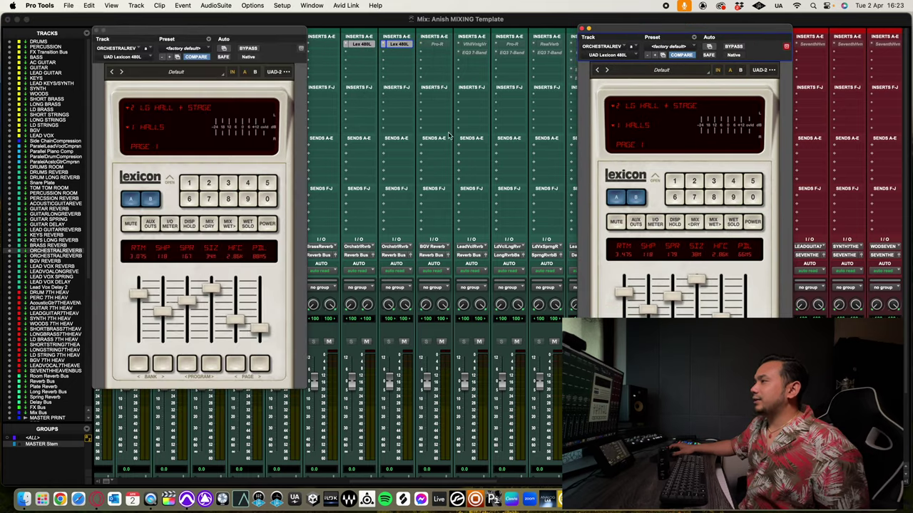
Compare the left and right orchestral Lexicon 480L settings against their channels and close both plug-in windows
scroll(383, 395, "down", 3)
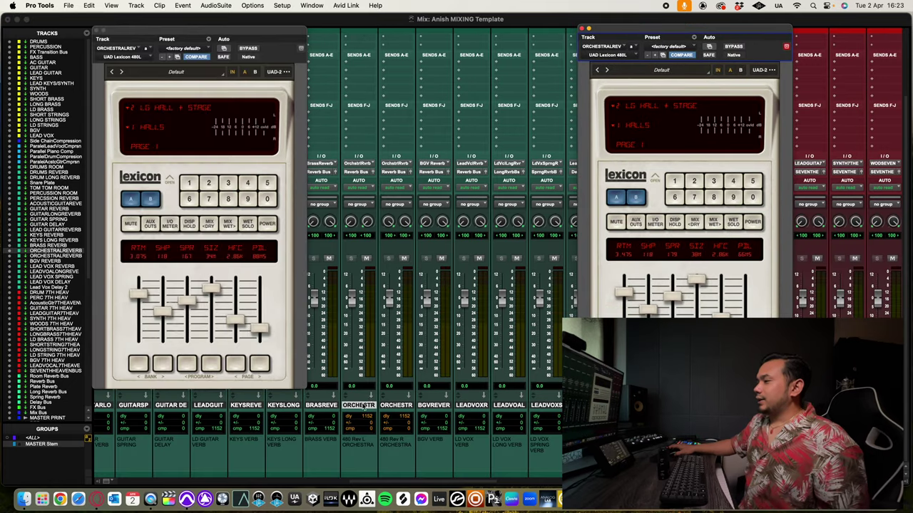
scroll(365, 406, "up", 3)
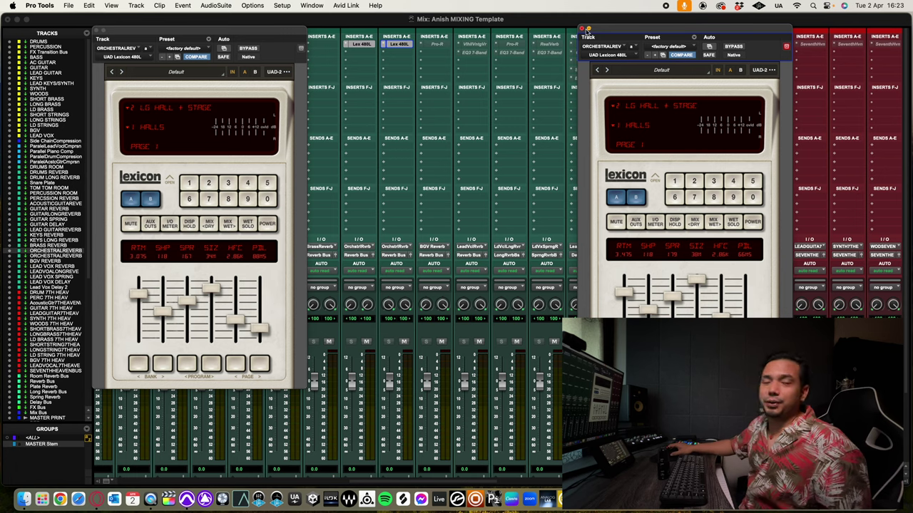
left_click(582, 28, "alt")
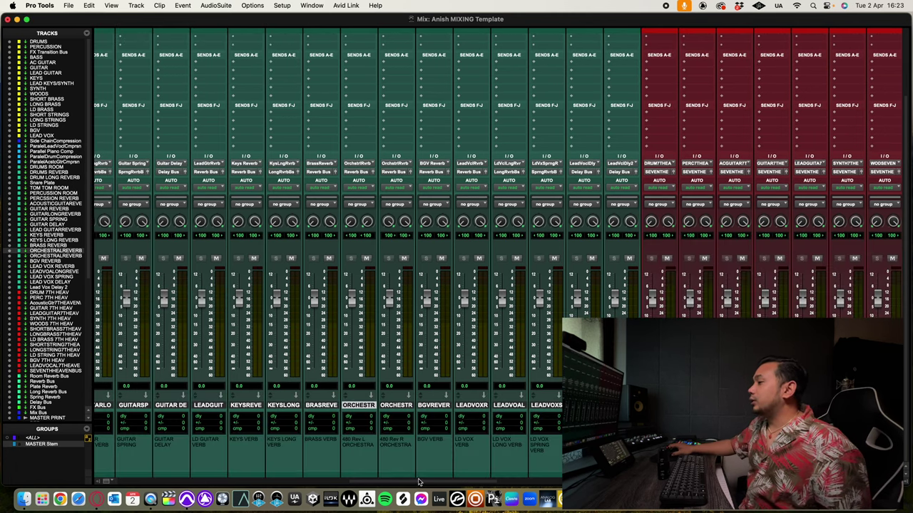
Select LEAD VOX REVERB, examine the inserts and comments of the lead vocal reverb and delay channels, and show the effect buses and Mix Bus
scroll(423, 487, "right", 5)
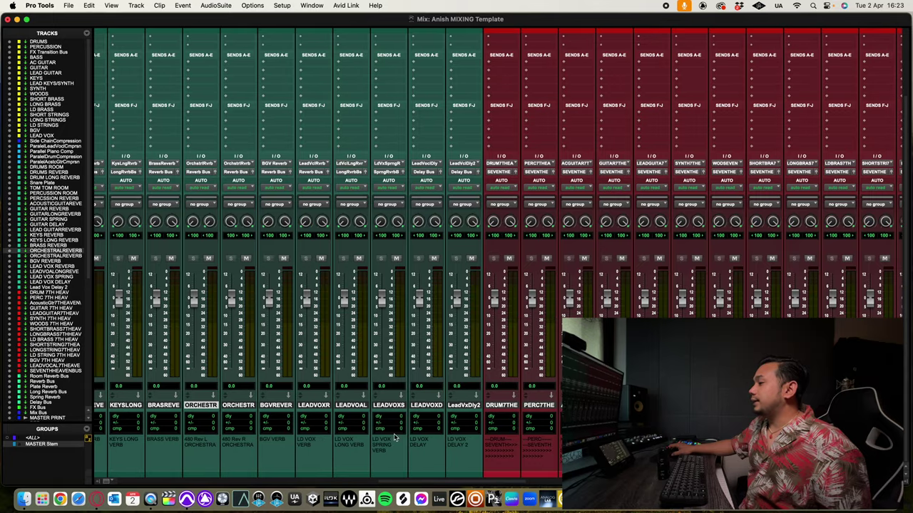
left_click(318, 406)
scroll(318, 357, "up", 3)
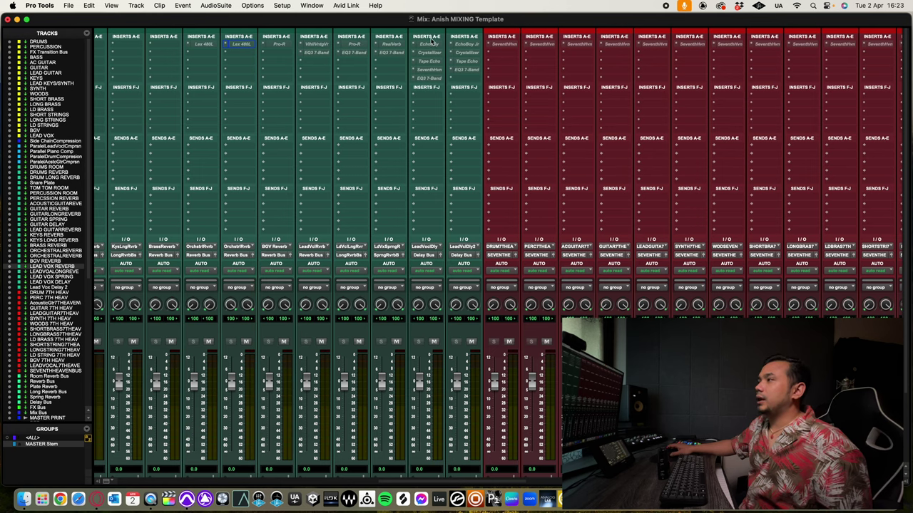
scroll(444, 392, "down", 3)
scroll(430, 442, "up", 3)
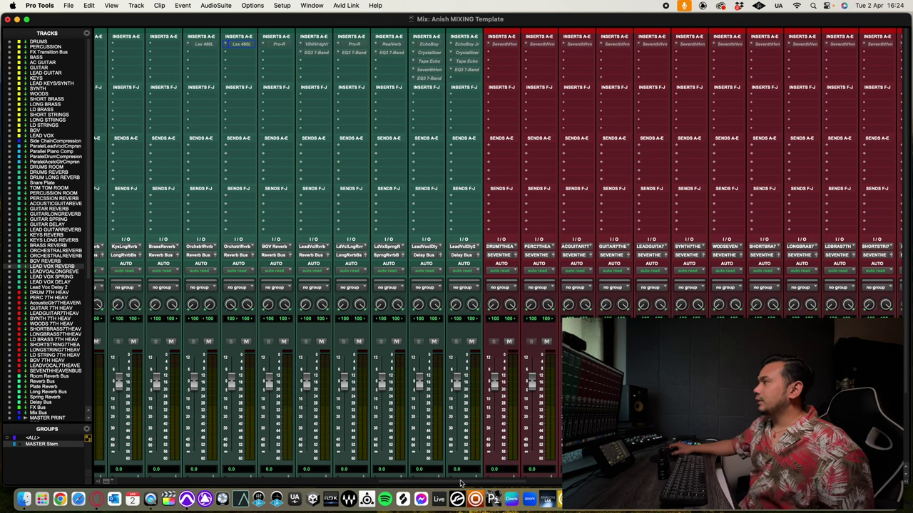
scroll(460, 484, "right", 15)
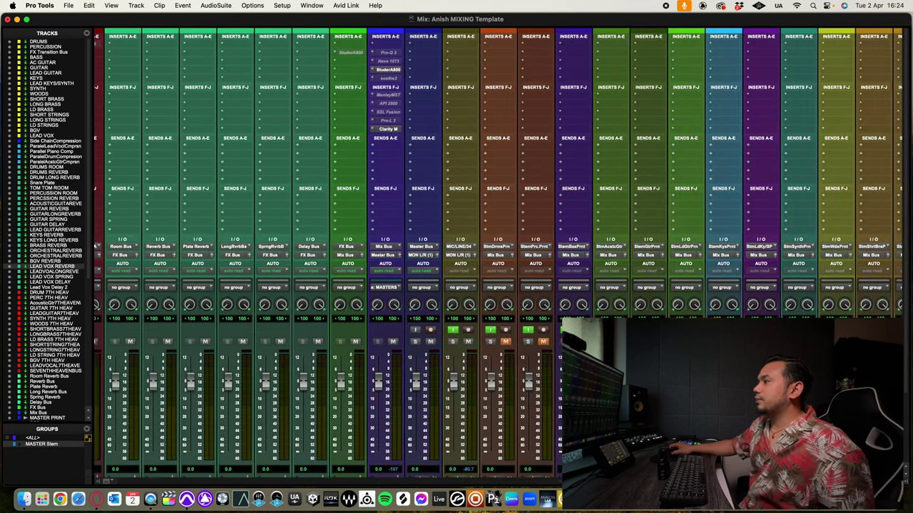
Examine the Mix Bus insert chain, activate its Pro-Q 3 insert for viewing, and make the insert inactive again
scroll(474, 335, "right", 1)
scroll(475, 335, "down", 4)
scroll(475, 335, "up", 4)
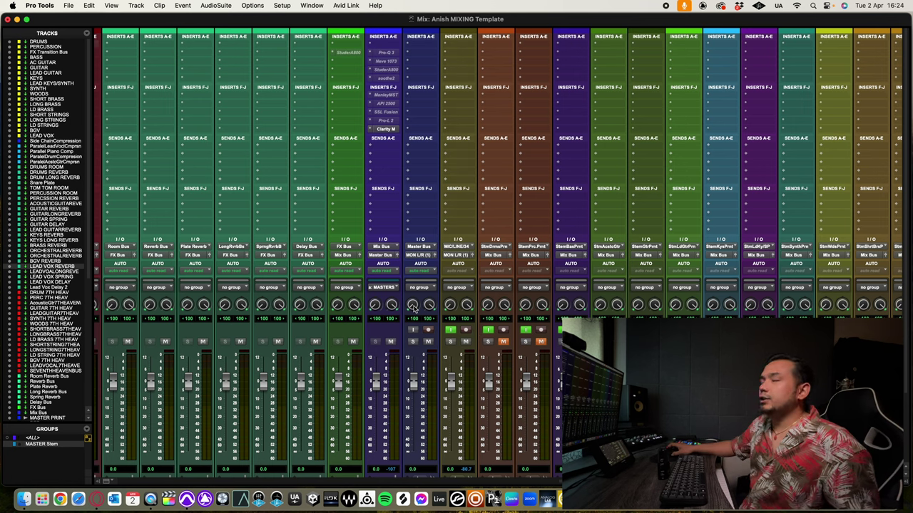
right_click(388, 56)
left_click(392, 62)
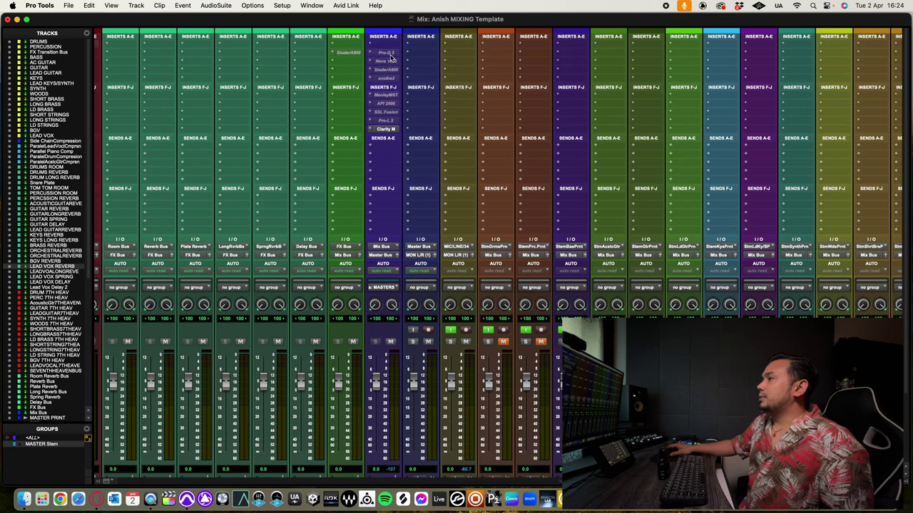
left_click(391, 57)
left_click(391, 57)
right_click(391, 57)
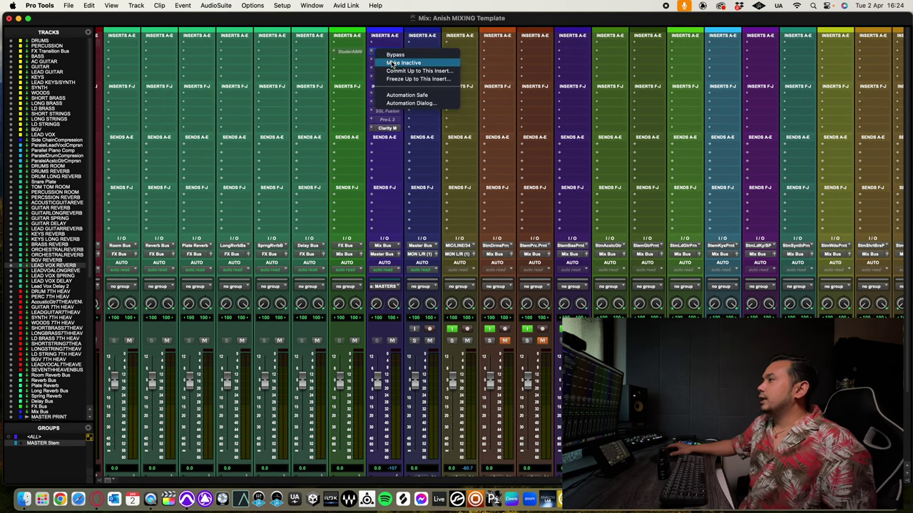
left_click(399, 62)
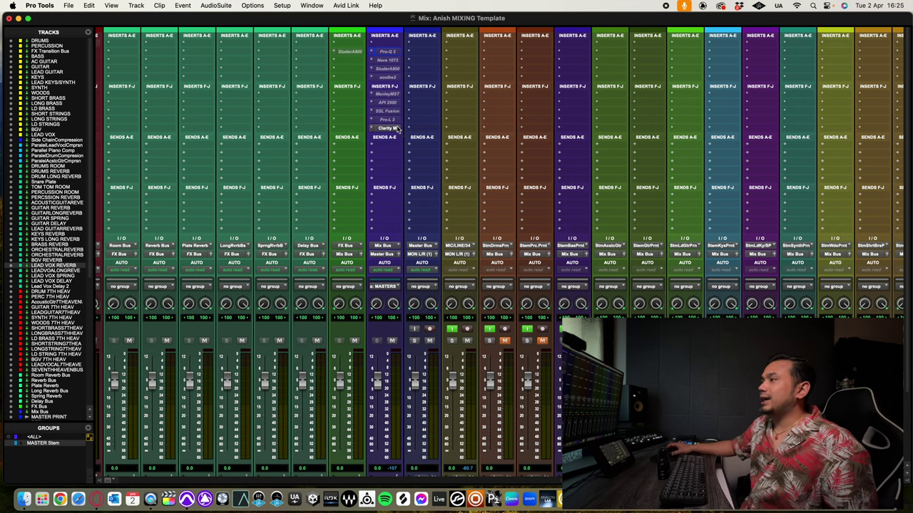
Activate the Mix Bus's API 2500 insert, view the bus compressor's window, close it and make the insert inactive again
right_click(389, 102)
left_click(389, 105)
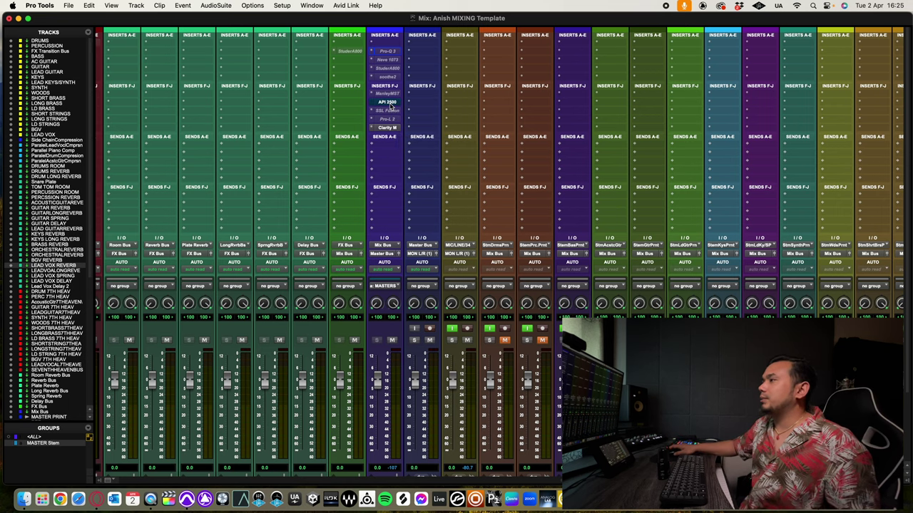
left_click(389, 105)
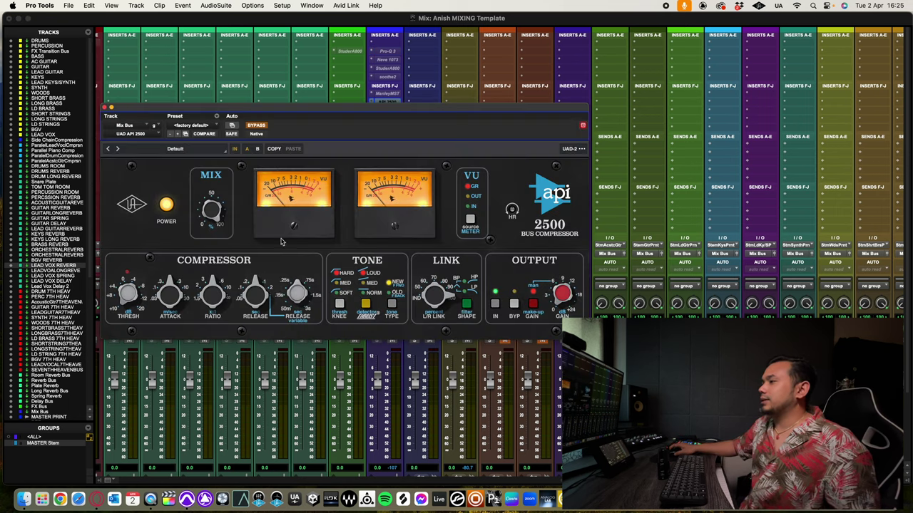
left_click(106, 108)
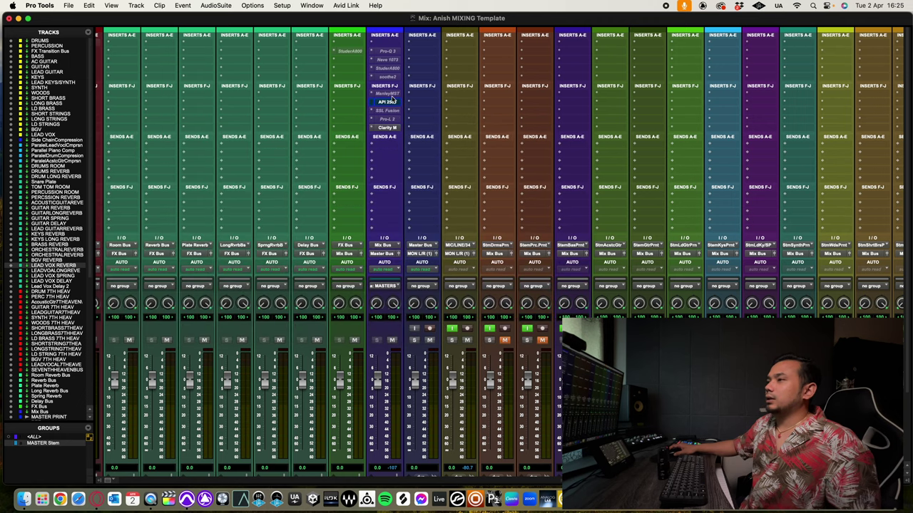
right_click(388, 107)
left_click(390, 114)
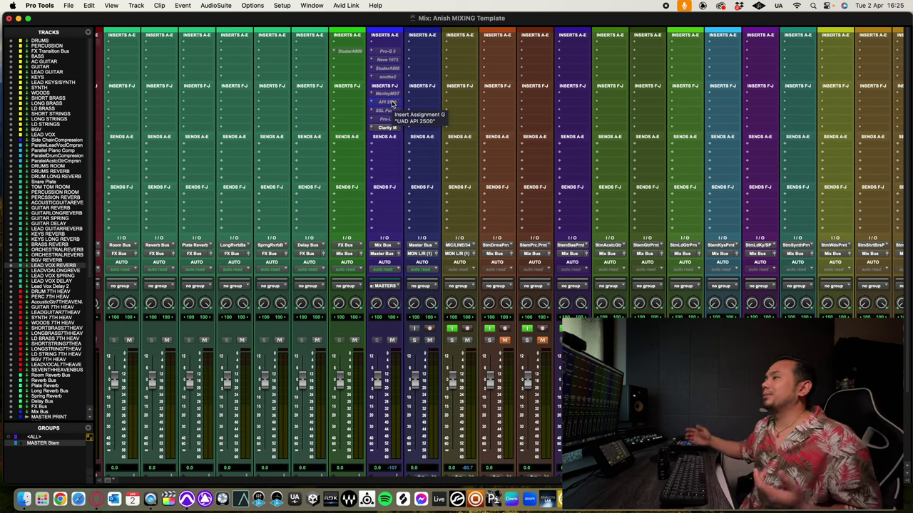
Compare the Mix Bus inserts and routing with those of the master print, reference, stem print and stem master channels
scroll(391, 105, "down", 2)
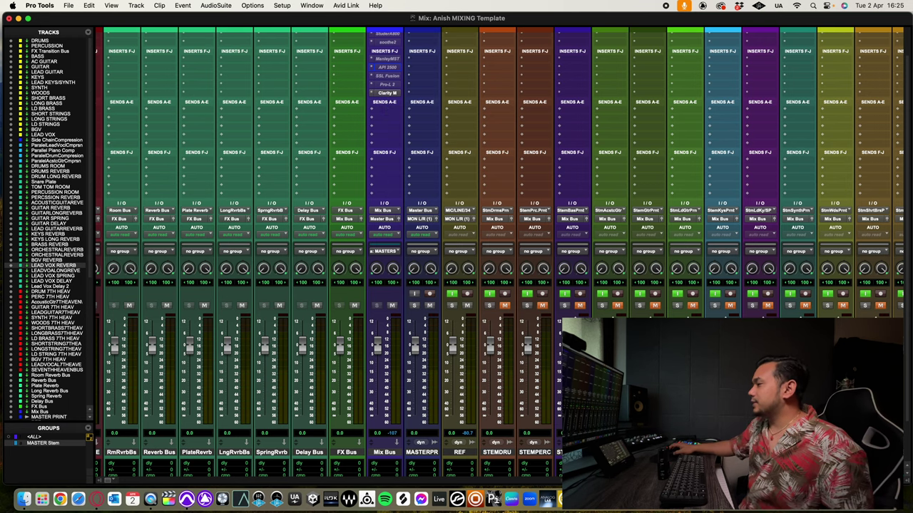
scroll(499, 250, "up", 2)
scroll(499, 249, "right", 4)
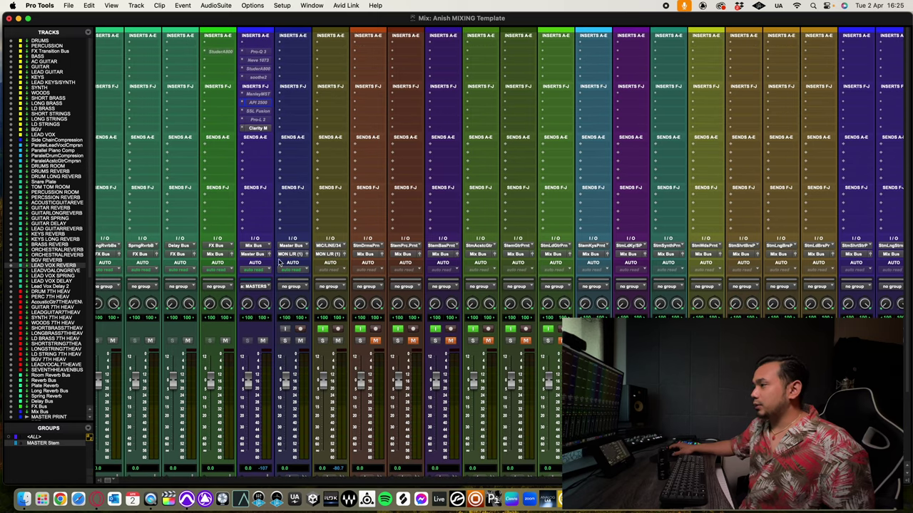
scroll(537, 168, "right", 5)
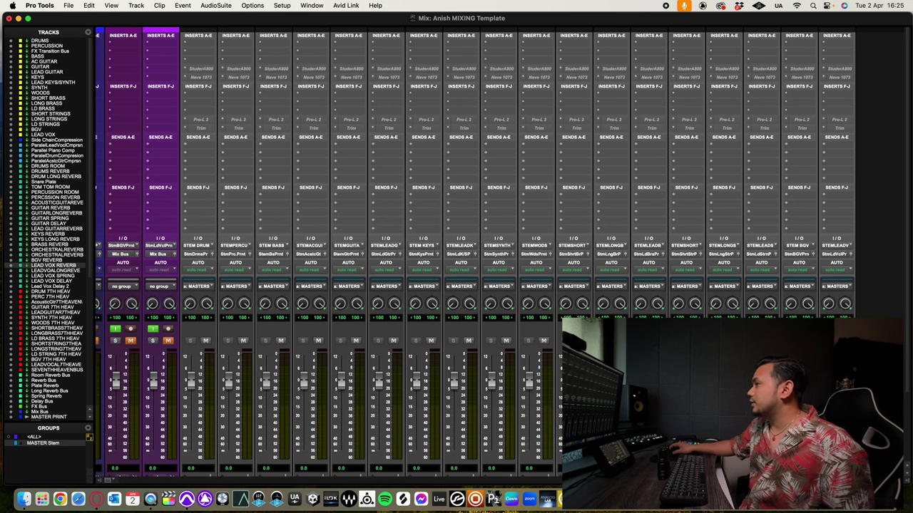
scroll(391, 178, "left", 20)
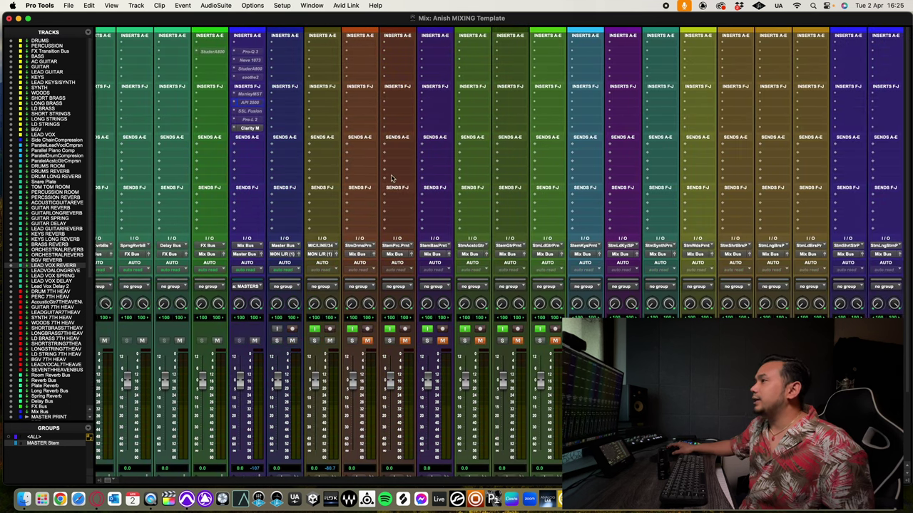
scroll(539, 375, "right", 15)
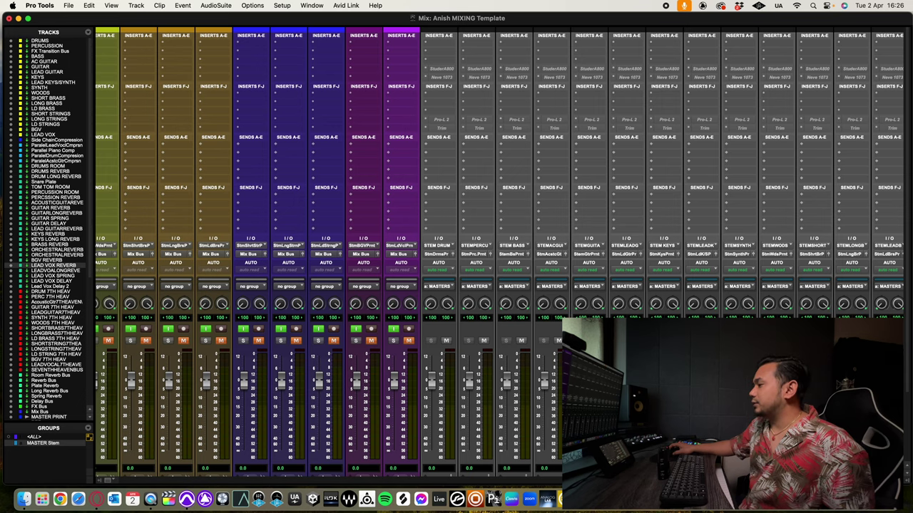
scroll(345, 91, "left", 15)
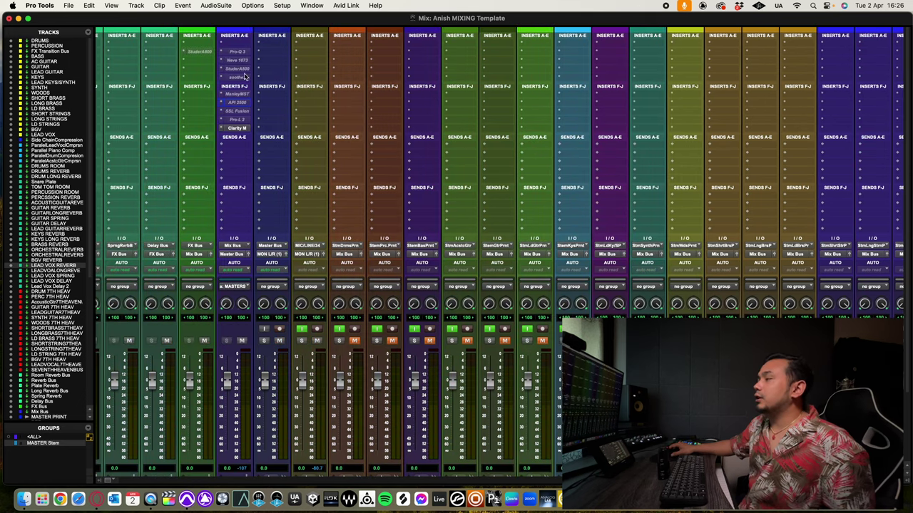
scroll(526, 376, "right", 15)
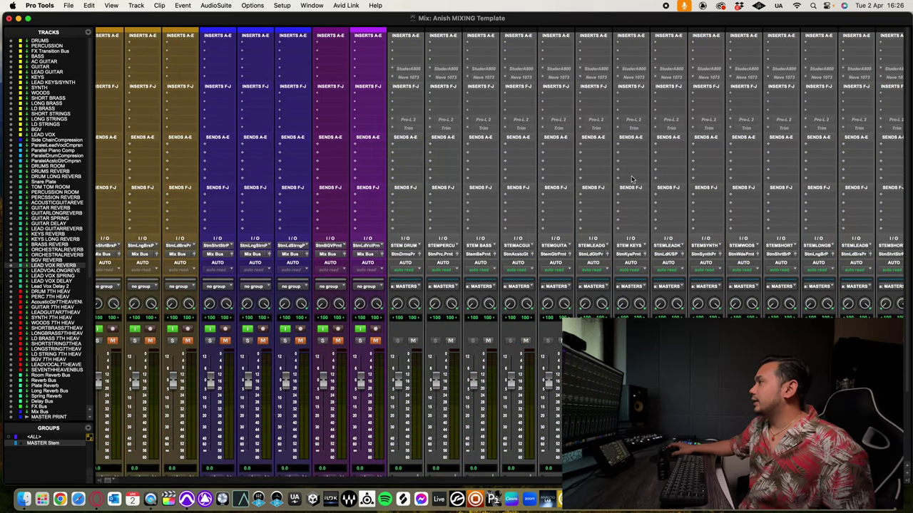
Activate the STEM DRUM channel's Trim insert to view it, make it inactive again, and check and close its plug-in window
right_click(408, 128)
left_click(412, 139)
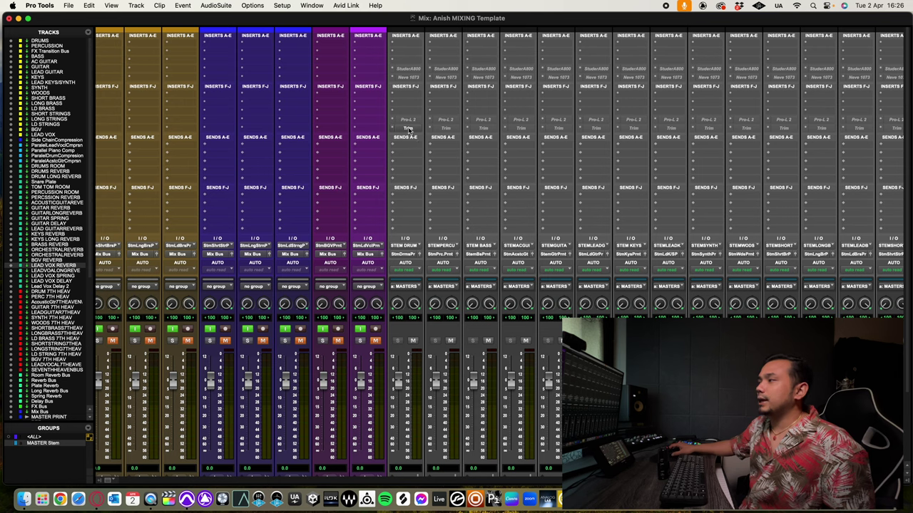
left_click(408, 128)
left_click(105, 108)
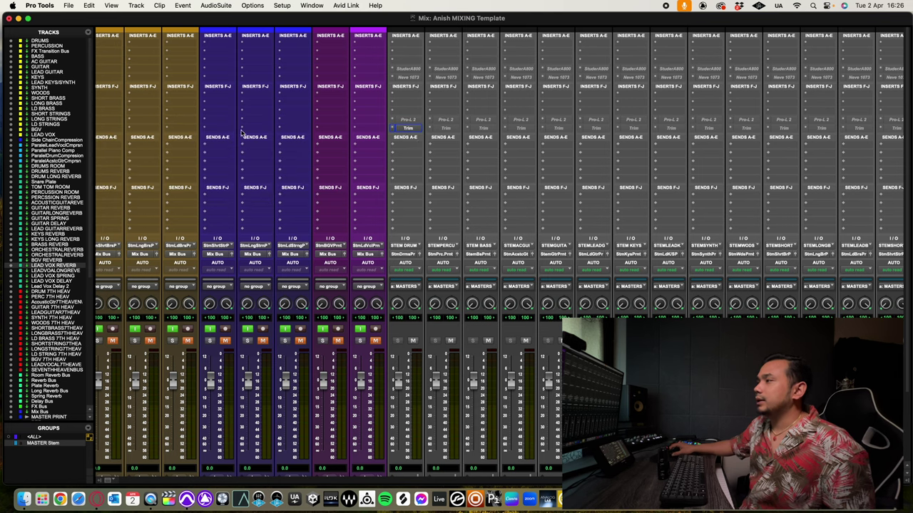
right_click(408, 128)
left_click(411, 143)
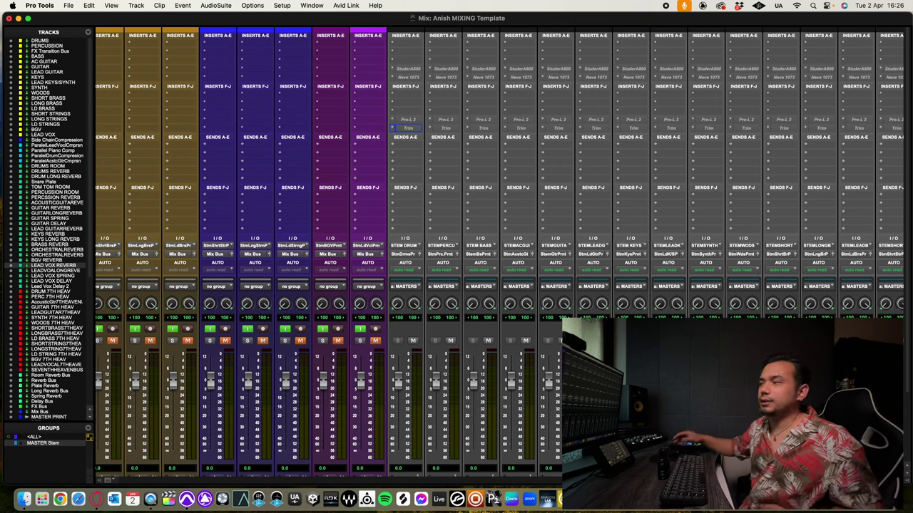
left_click(407, 128)
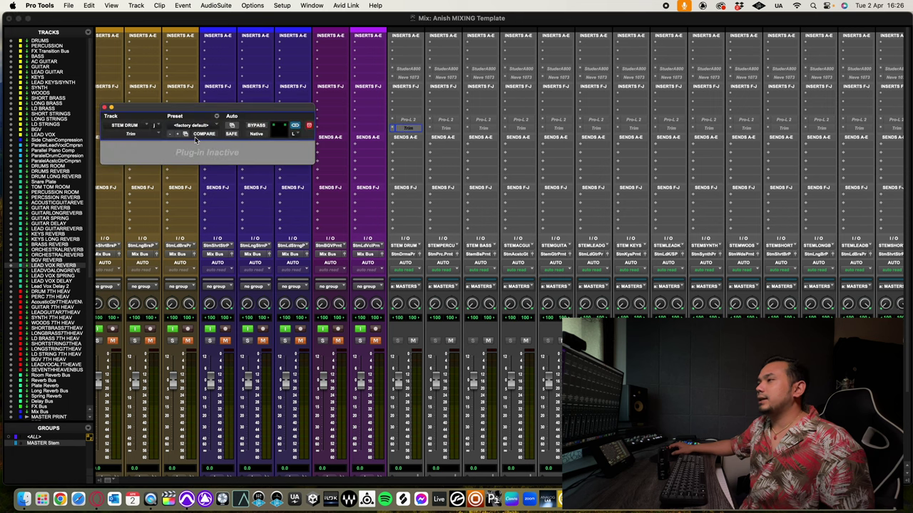
left_click(104, 107)
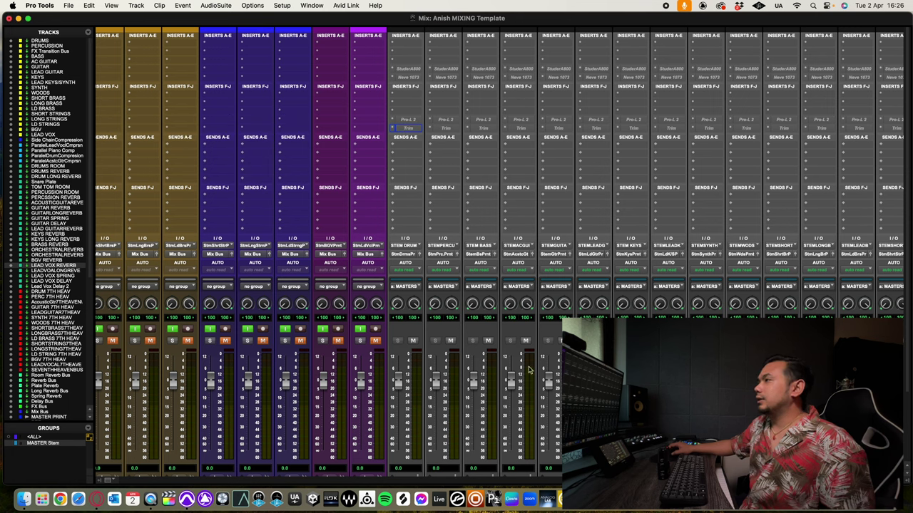
Examine the routing and comments of the Mix Bus, master print, reference and stem print tracks, and return to the instrument buses
scroll(466, 280, "right", 15)
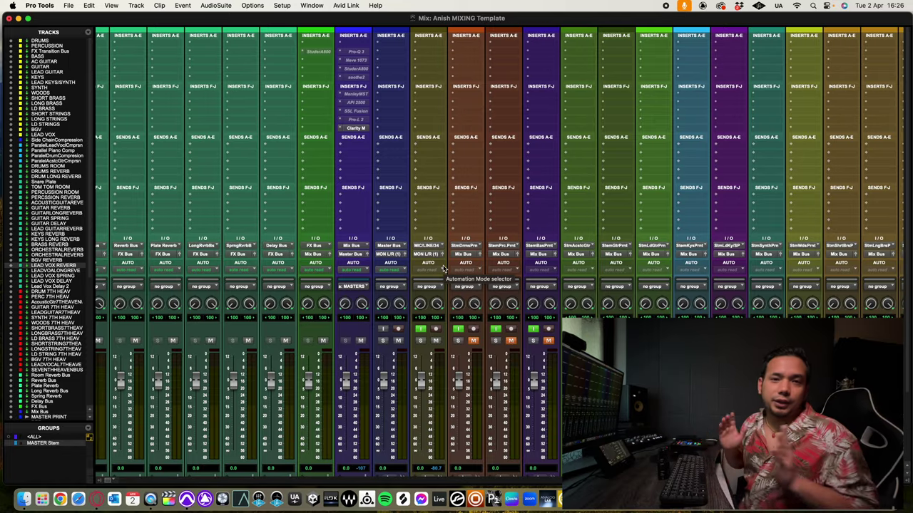
scroll(446, 271, "down", 2)
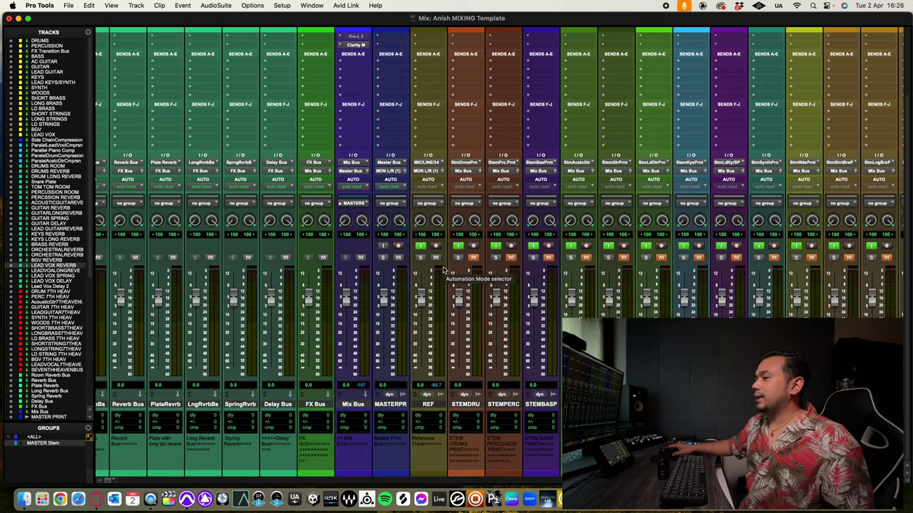
scroll(445, 271, "up", 2)
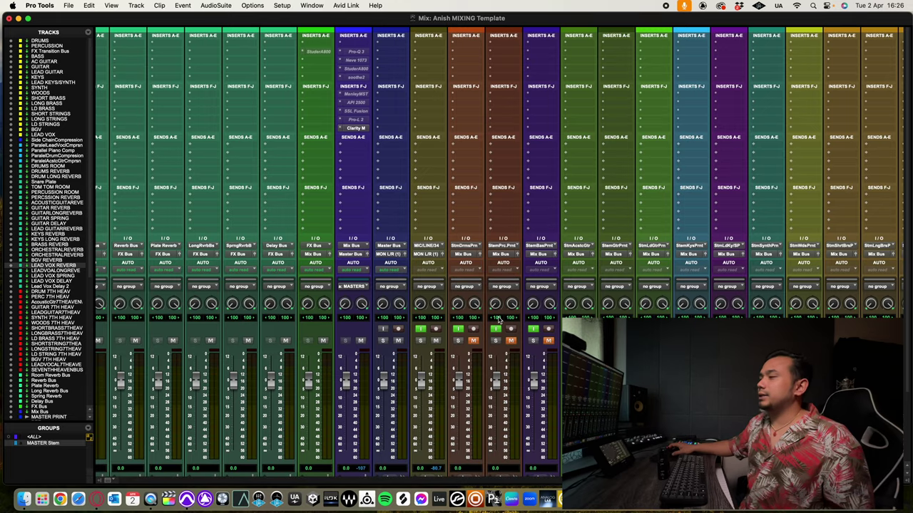
scroll(499, 321, "down", 2)
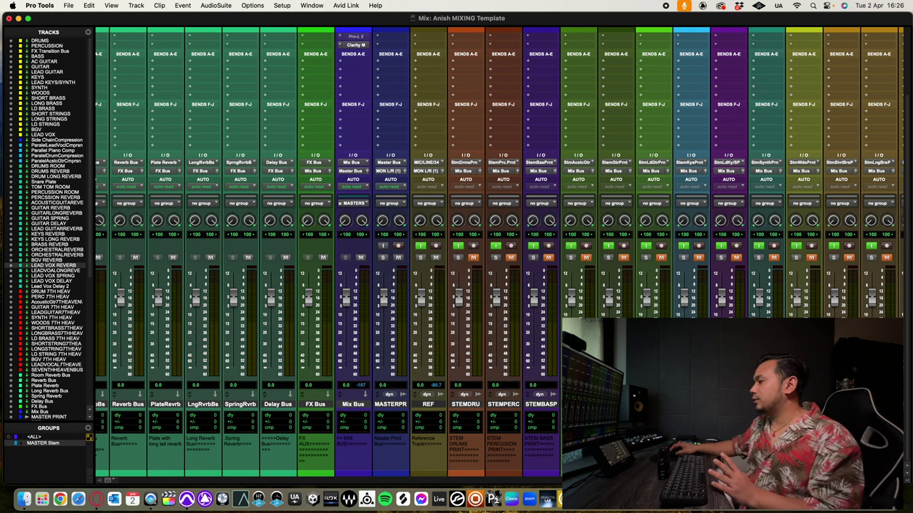
scroll(116, 431, "left", 15)
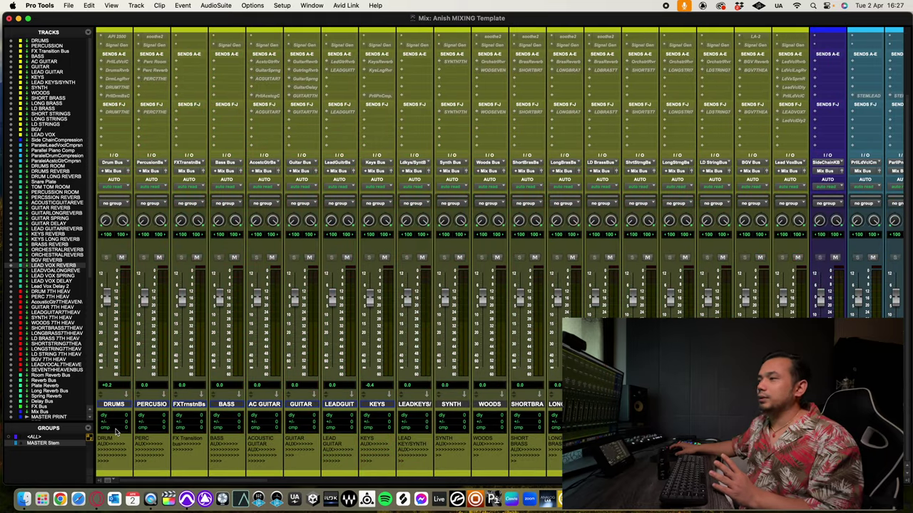